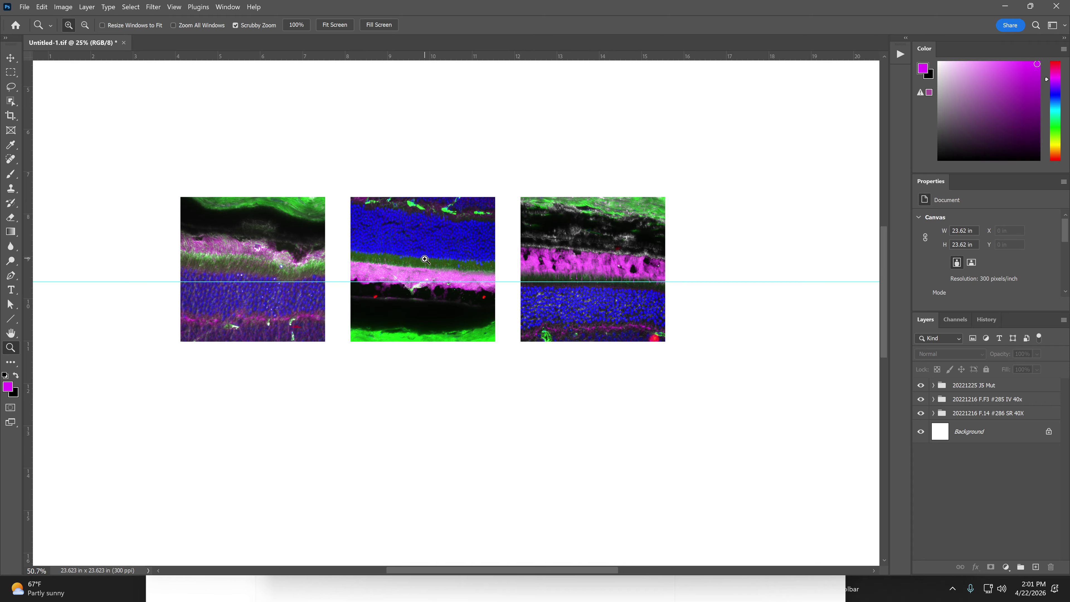
- Marquee-select the area around the middle image and make its group, 20221216 F.F3 #285 IV 40x, active
{"action": "left_click_drag", "start_coordinate": [424, 260], "coordinate": [426, 260]}
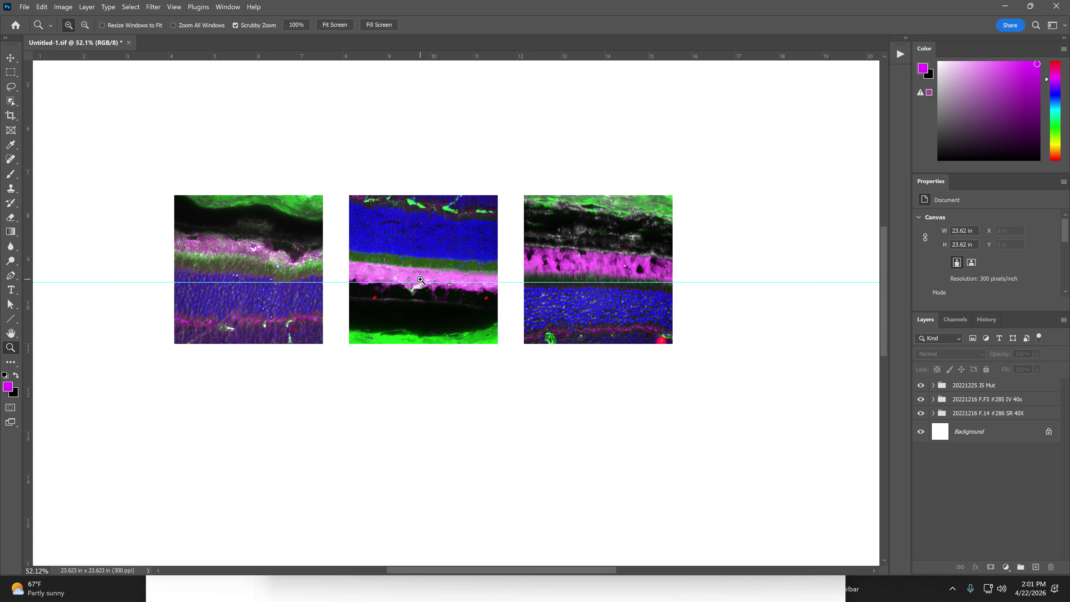
{"action": "key", "text": "m"}
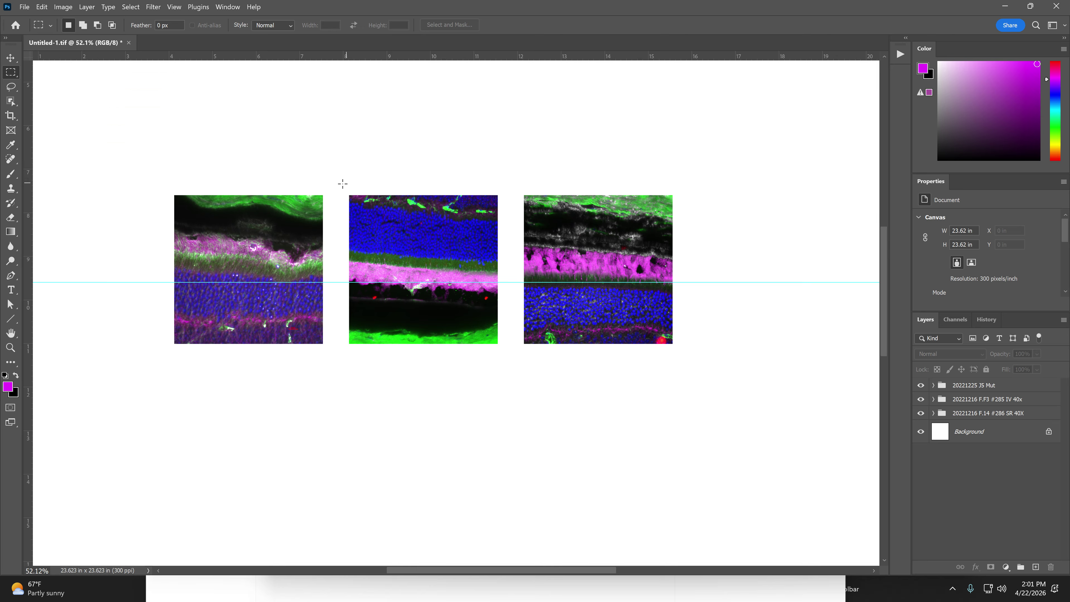
{"action": "left_click_drag", "start_coordinate": [341, 185], "coordinate": [506, 357]}
{"action": "left_click", "coordinate": [920, 399]}
{"action": "left_click", "coordinate": [921, 400]}
{"action": "left_click", "coordinate": [973, 404]}
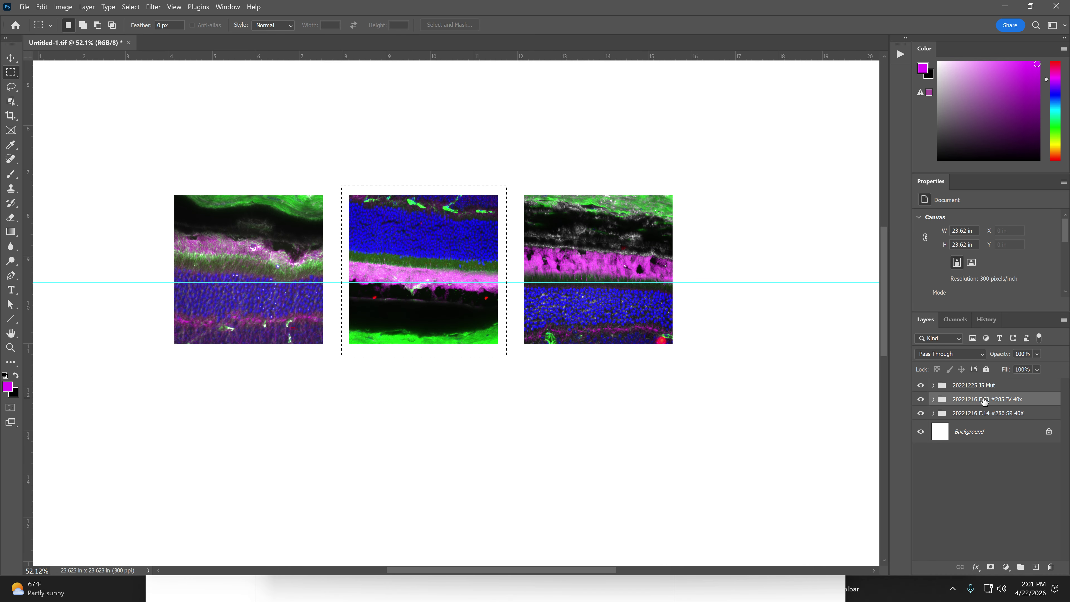
{"action": "right_click", "coordinate": [464, 245]}
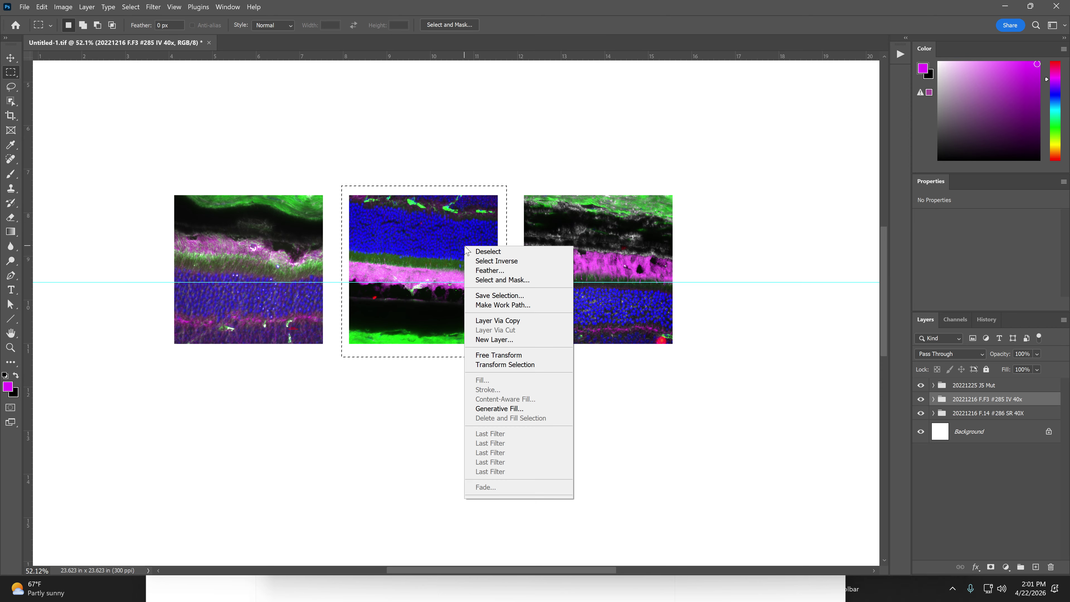
{"action": "left_click", "coordinate": [498, 355]}
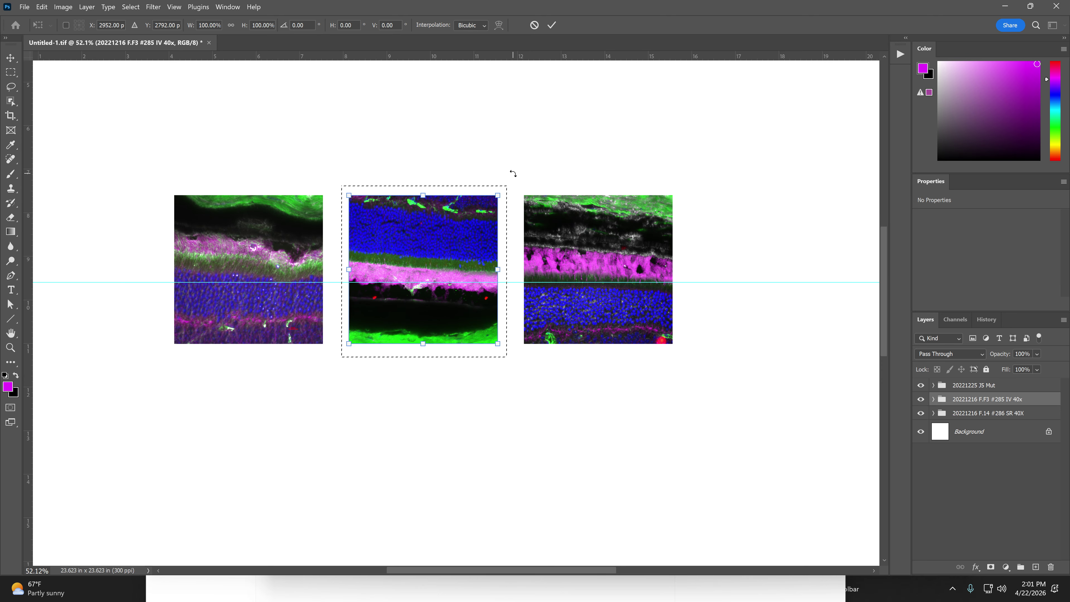
{"action": "left_click_drag", "start_coordinate": [511, 171], "coordinate": [334, 380]}
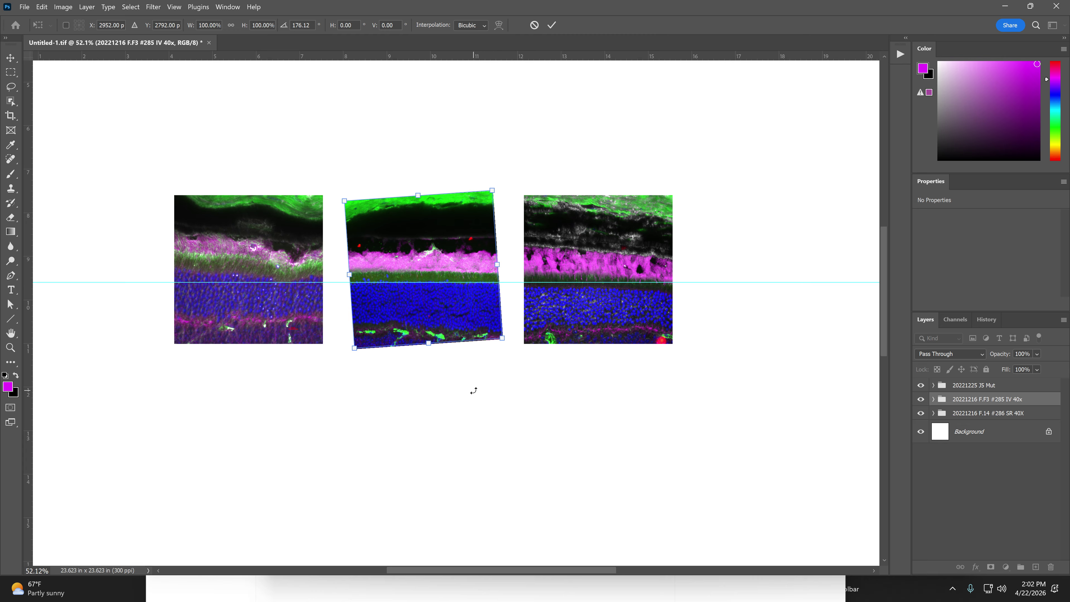
{"action": "key", "text": "Escape"}
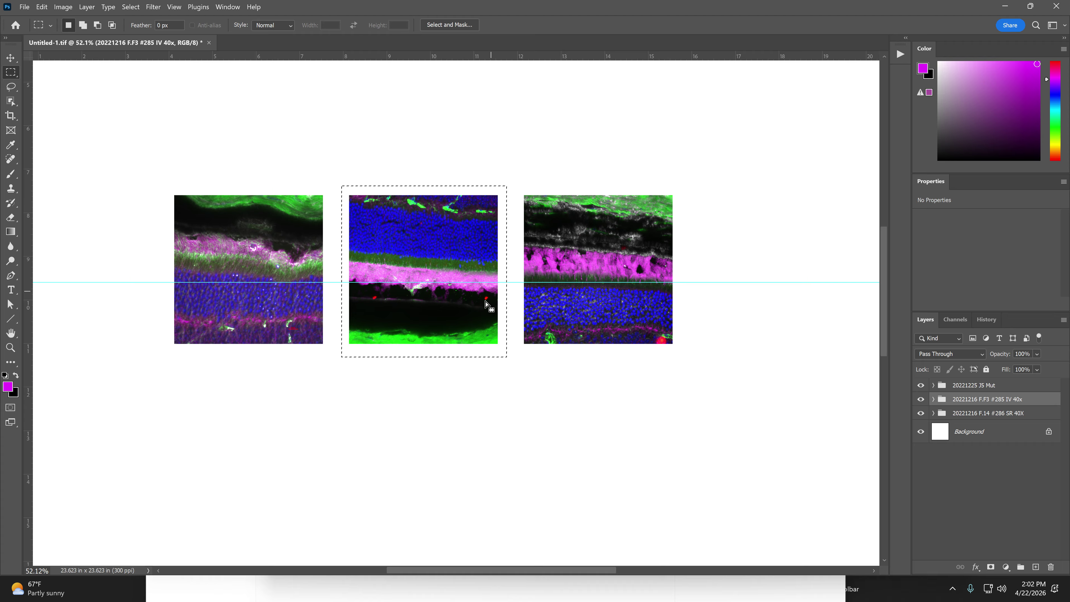
- Free Transform the middle image's group, rotating it about 175° so its green layer faces up and its bands run parallel to the guide
{"action": "right_click", "coordinate": [449, 294]}
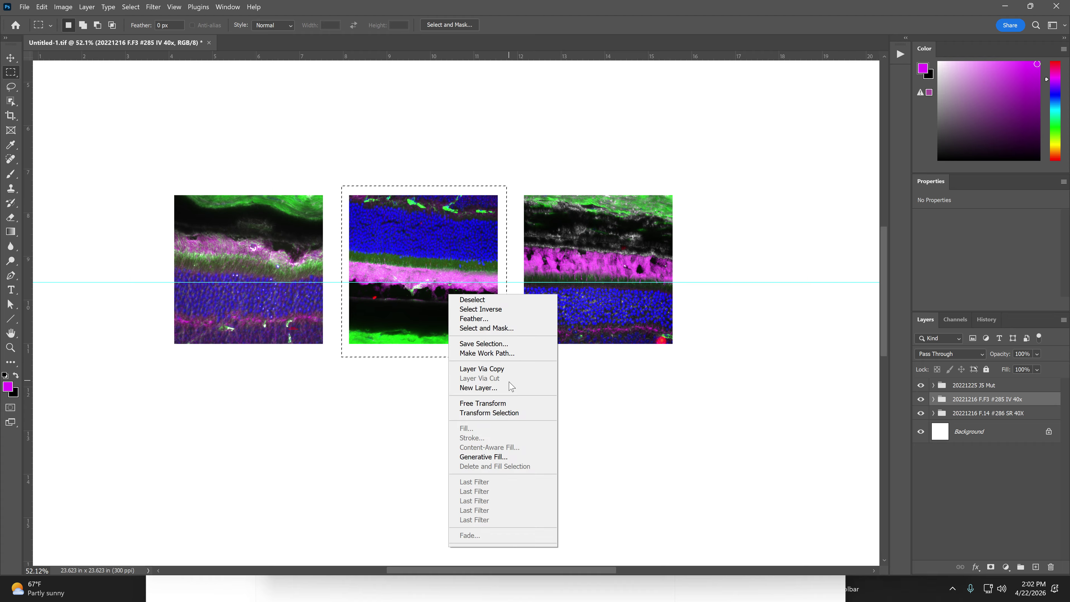
{"action": "left_click", "coordinate": [507, 402]}
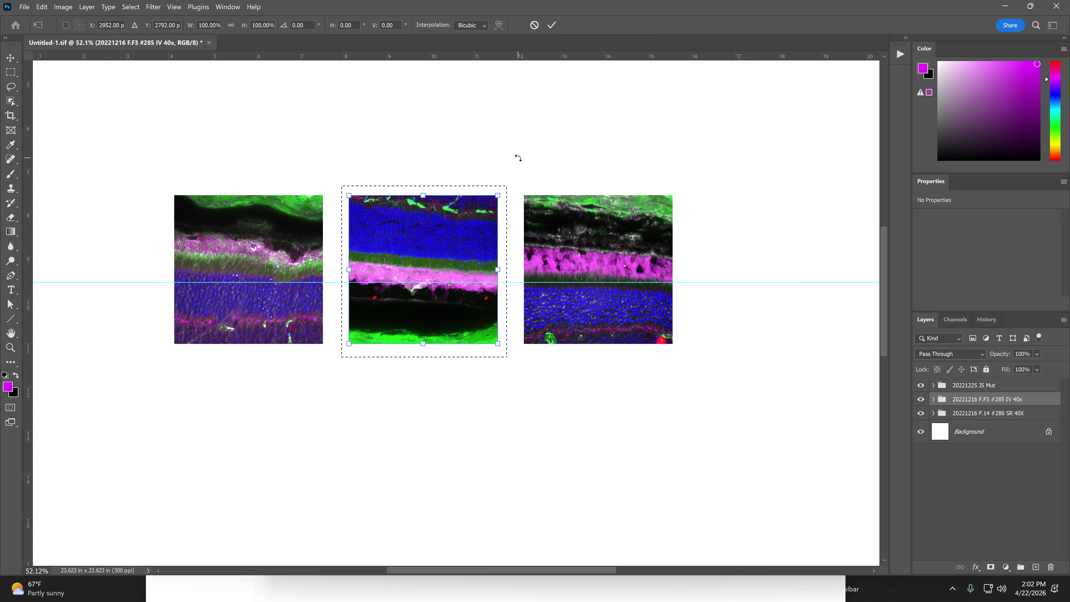
{"action": "left_click_drag", "start_coordinate": [516, 163], "coordinate": [325, 406]}
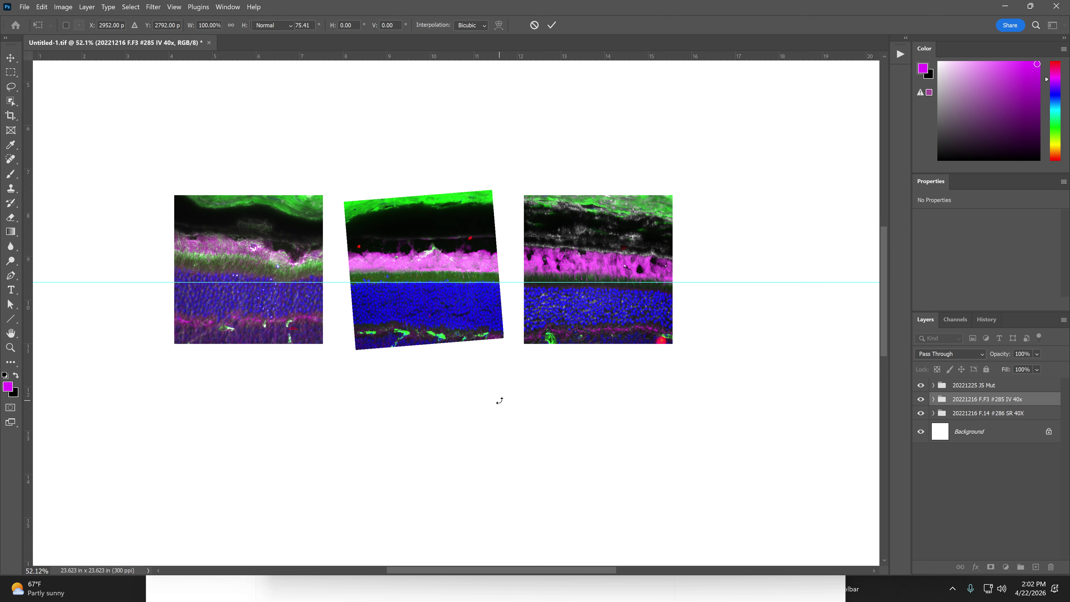
{"action": "key", "text": "Return"}
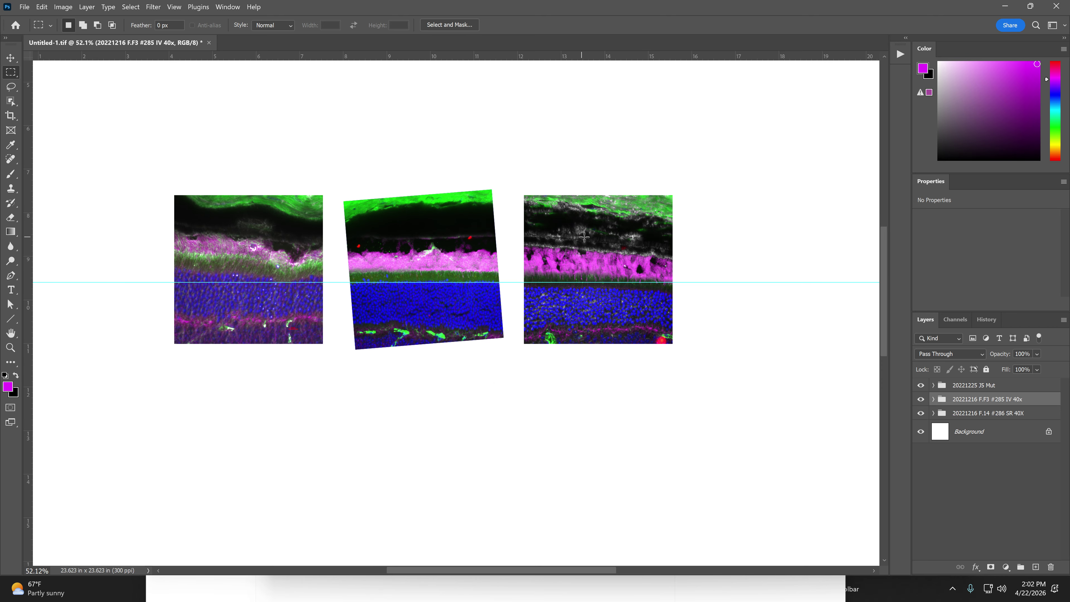
- Move the 20221216 F.14 #286 SR 40X image up until the upper edge of its blue band meets the horizontal guide
{"action": "key", "text": "v"}
{"action": "left_click_drag", "start_coordinate": [638, 313], "coordinate": [612, 308]}
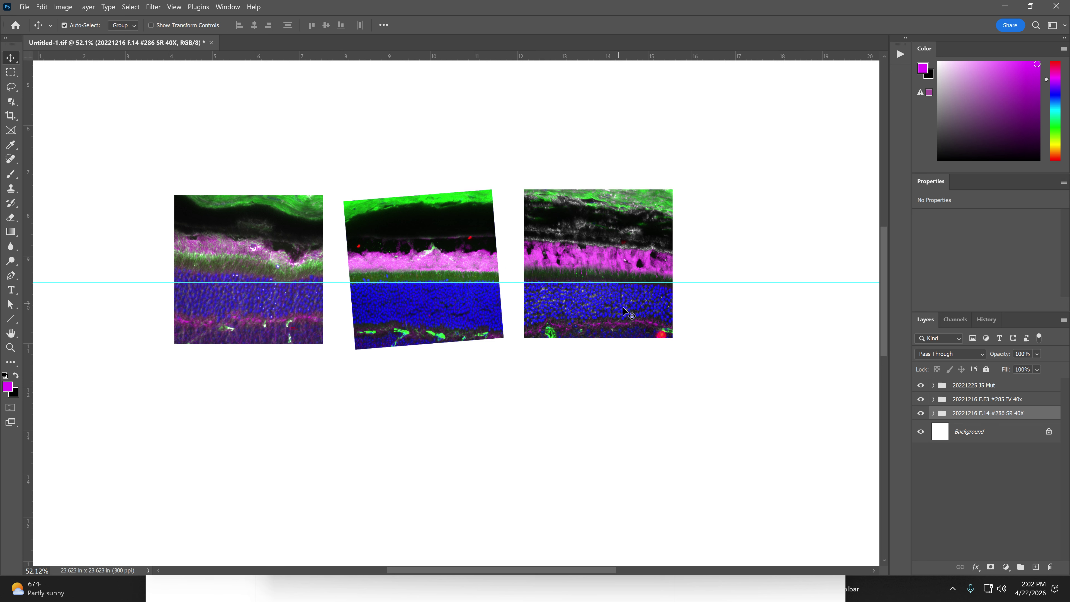
- Free Transform the 20221225 J5 Mut image's group, rotating it about -1.36° to level its bands with the guide
{"action": "left_click", "coordinate": [252, 257]}
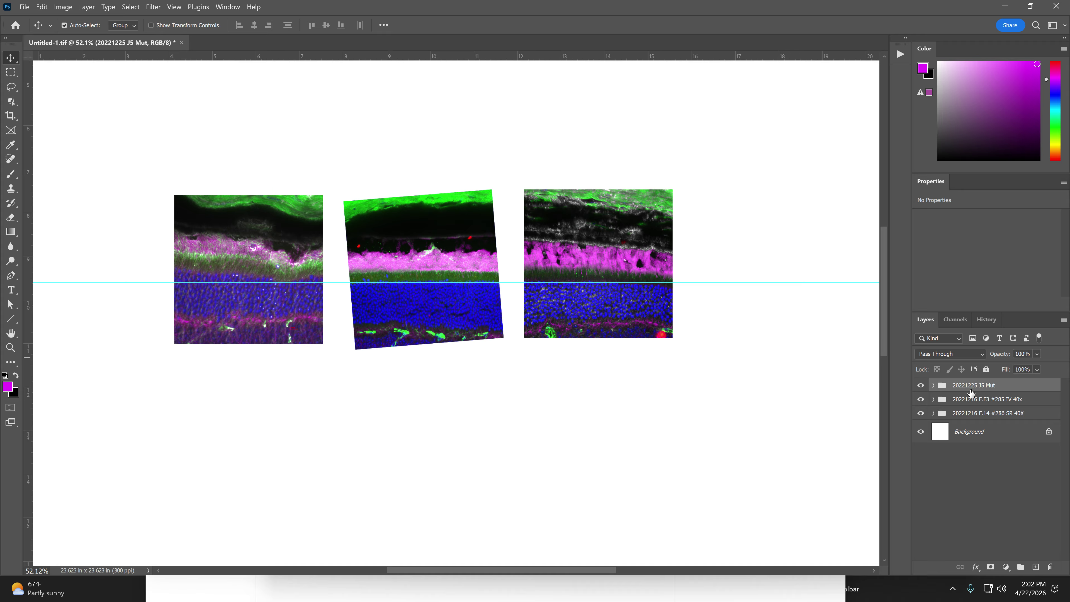
{"action": "key", "text": "m"}
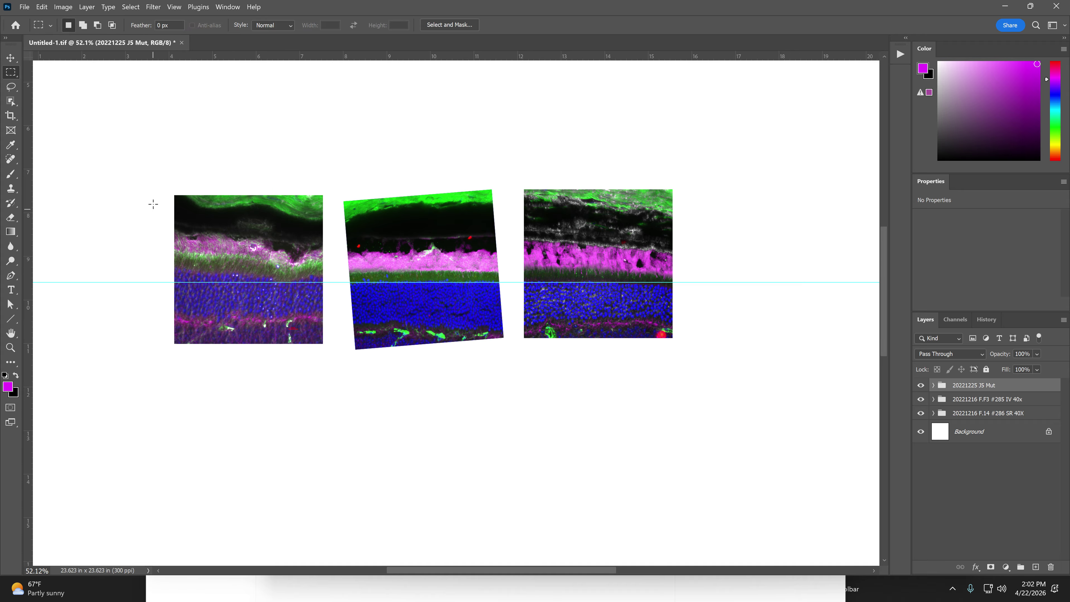
{"action": "left_click_drag", "start_coordinate": [163, 186], "coordinate": [329, 357]}
{"action": "right_click", "coordinate": [288, 312]}
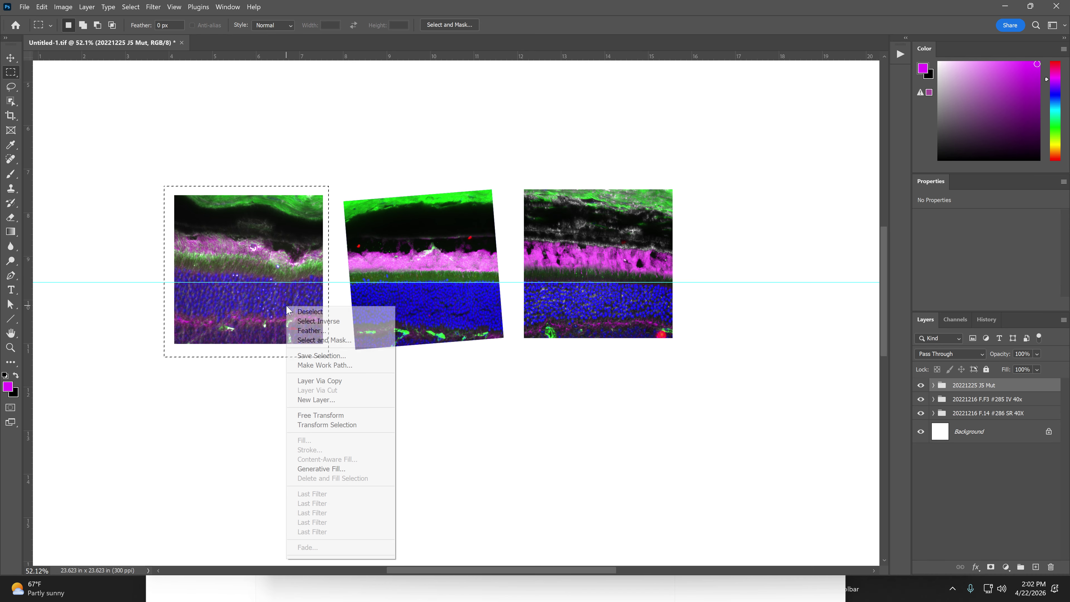
{"action": "left_click", "coordinate": [345, 416]}
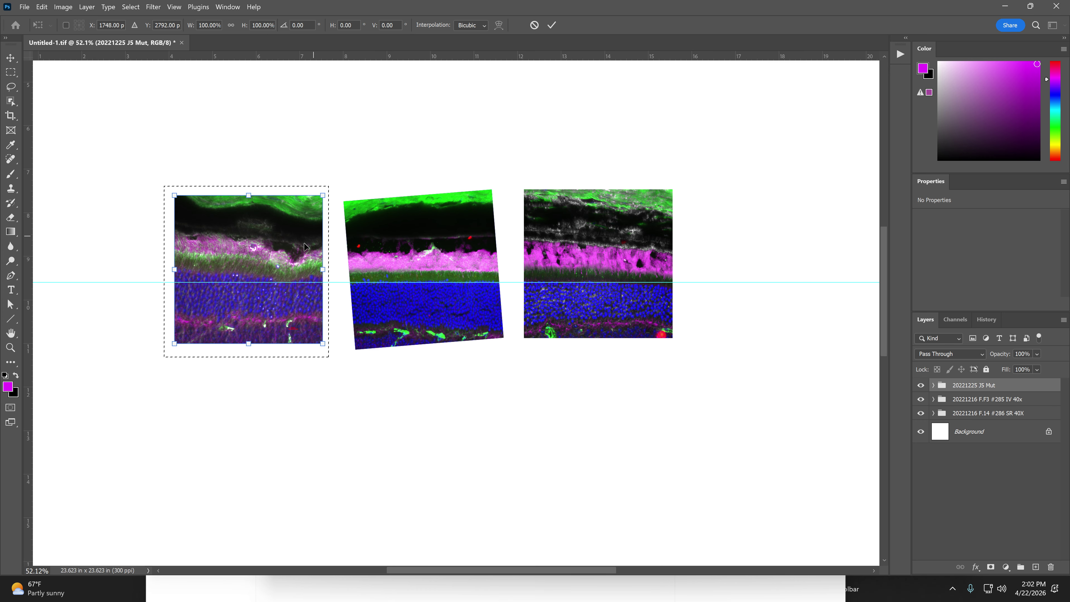
{"action": "left_click_drag", "start_coordinate": [344, 175], "coordinate": [341, 179]}
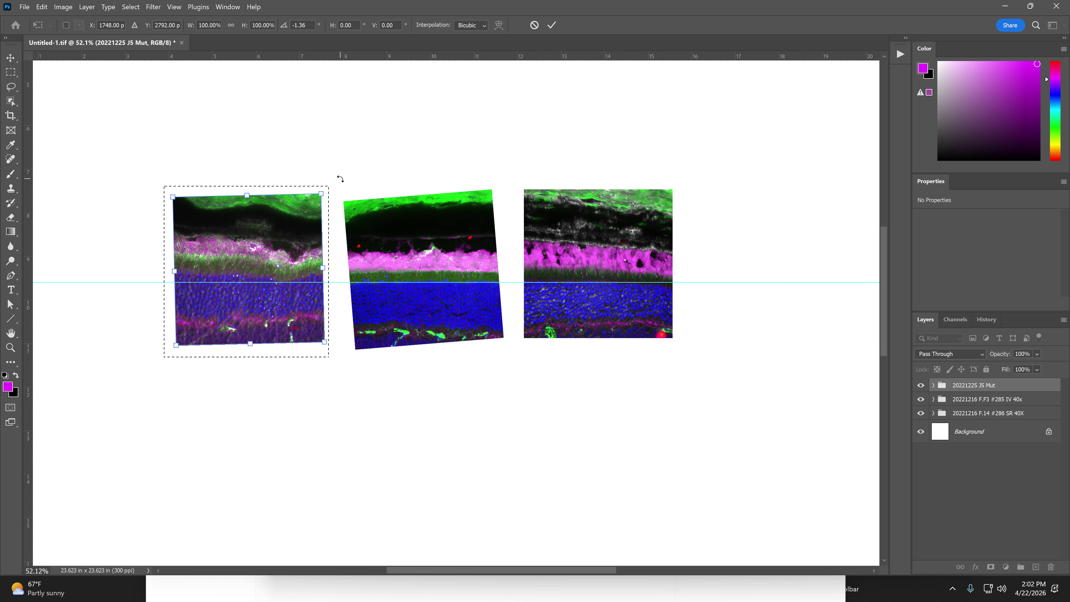
{"action": "key", "text": "Return"}
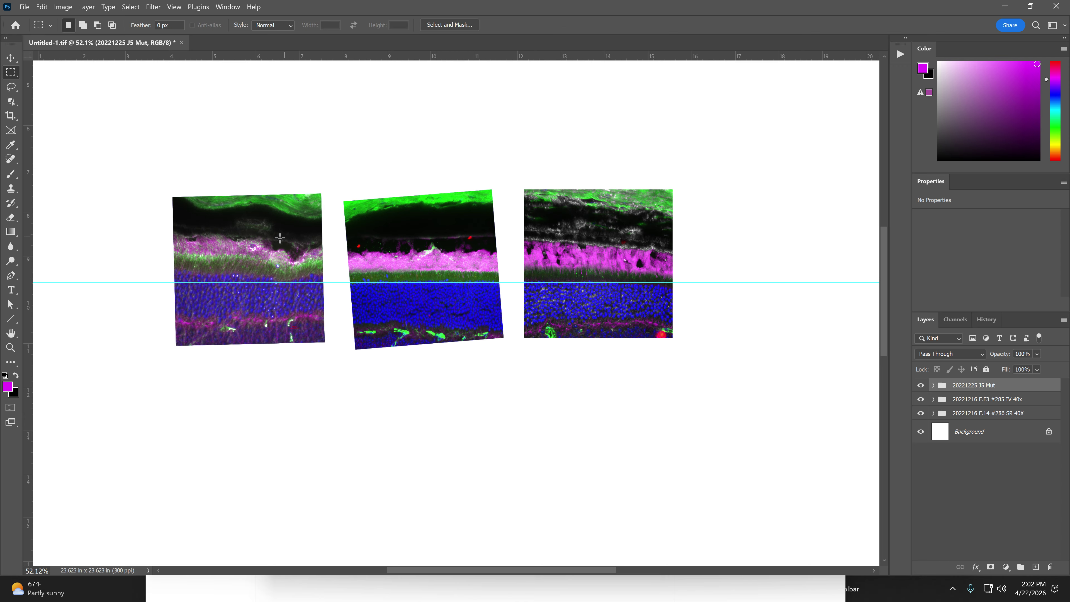
- Move the 20221225 J5 Mut image slightly down and sideways so the upper edge of its blue band meets the horizontal guide
{"action": "key", "text": "v"}
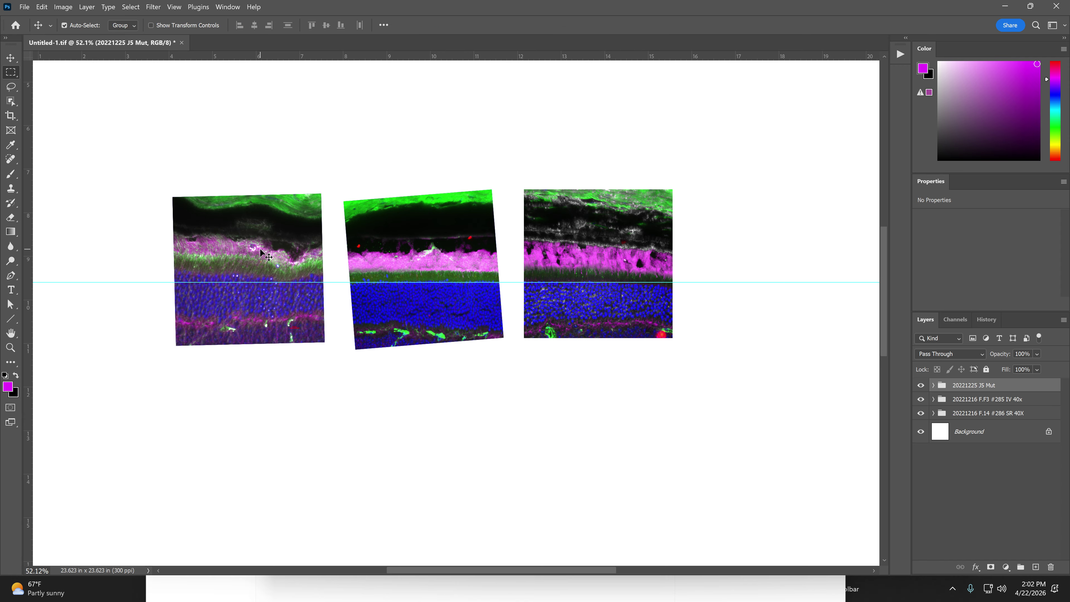
{"action": "left_click_drag", "start_coordinate": [260, 248], "coordinate": [257, 260]}
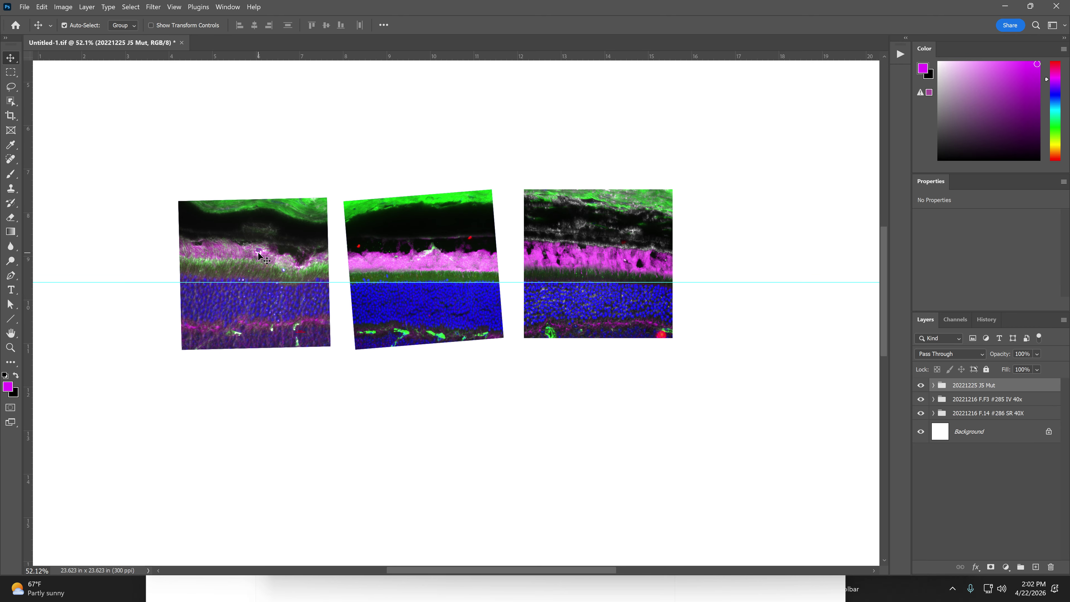
{"action": "key", "text": "Down"}
{"action": "key", "text": "Down"}
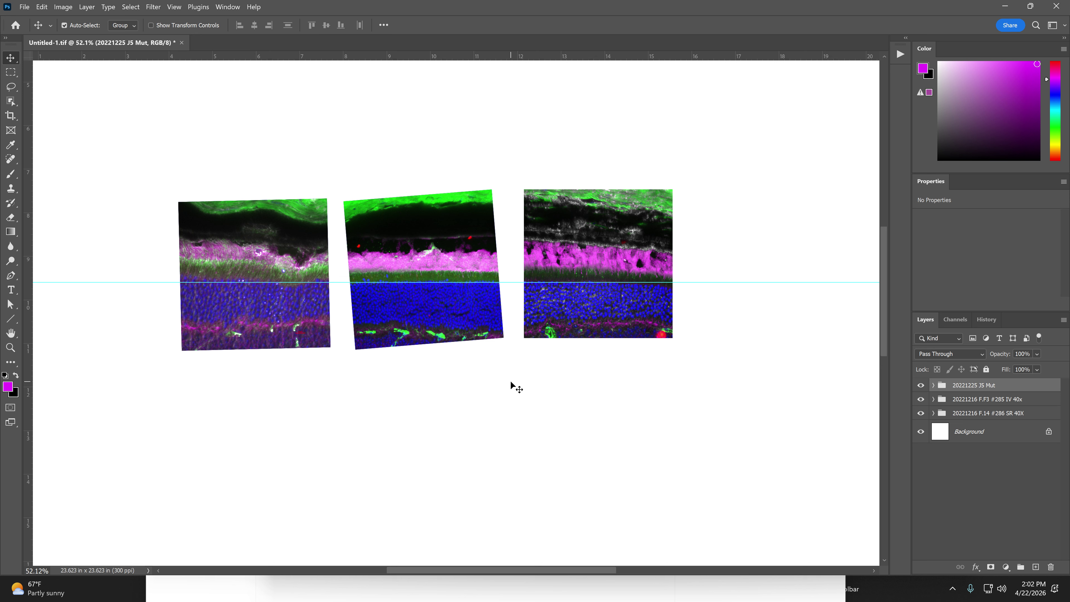
{"action": "left_click", "coordinate": [512, 398]}
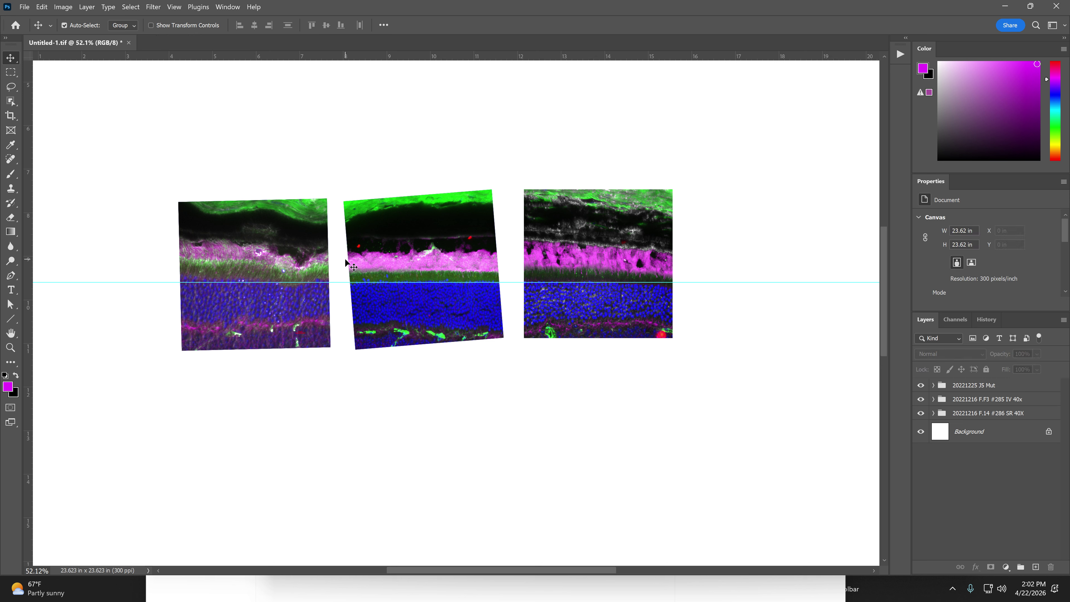
- With the 20221225 J5 Mut group active, marquee a square crop area across its pink, green and blue bands and invert the selection
{"action": "left_click", "coordinate": [921, 387]}
{"action": "left_click", "coordinate": [920, 386]}
{"action": "left_click", "coordinate": [955, 386]}
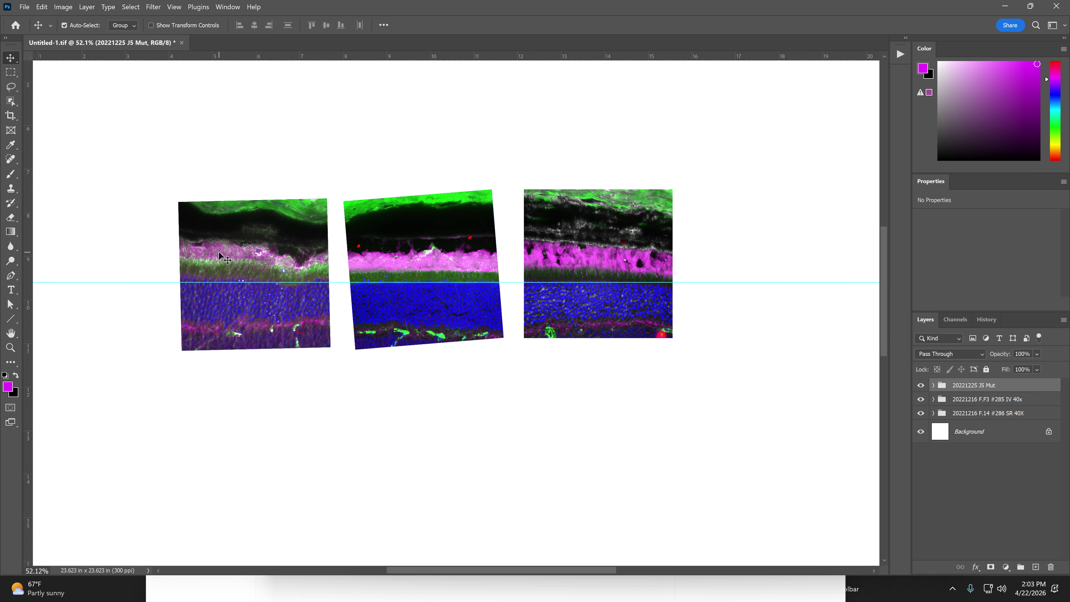
{"action": "key", "text": "m"}
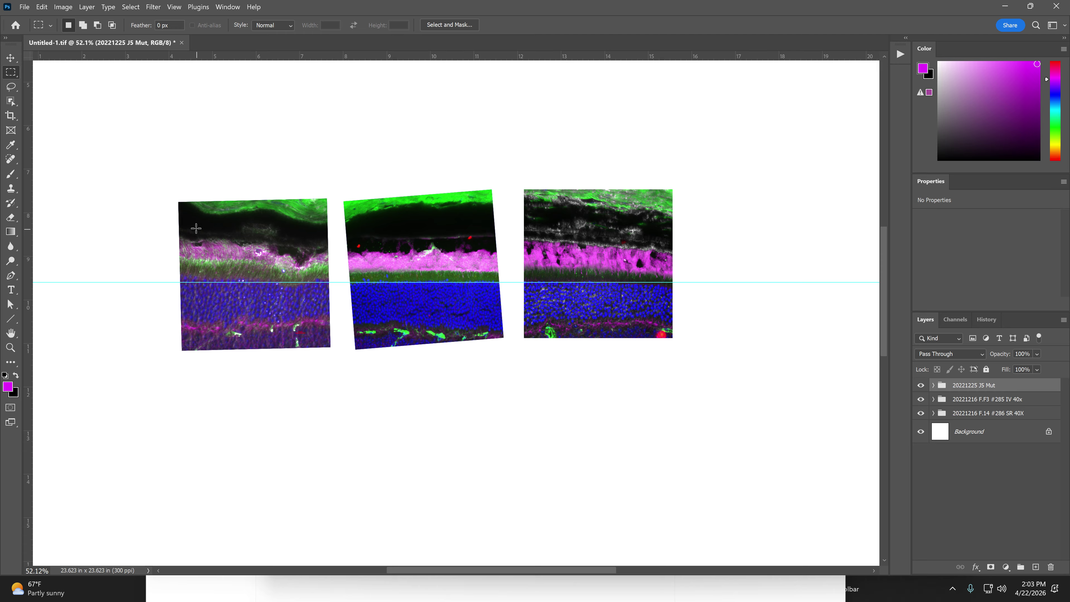
{"action": "left_click_drag", "start_coordinate": [196, 228], "coordinate": [270, 308]}
{"action": "right_click", "coordinate": [229, 264]}
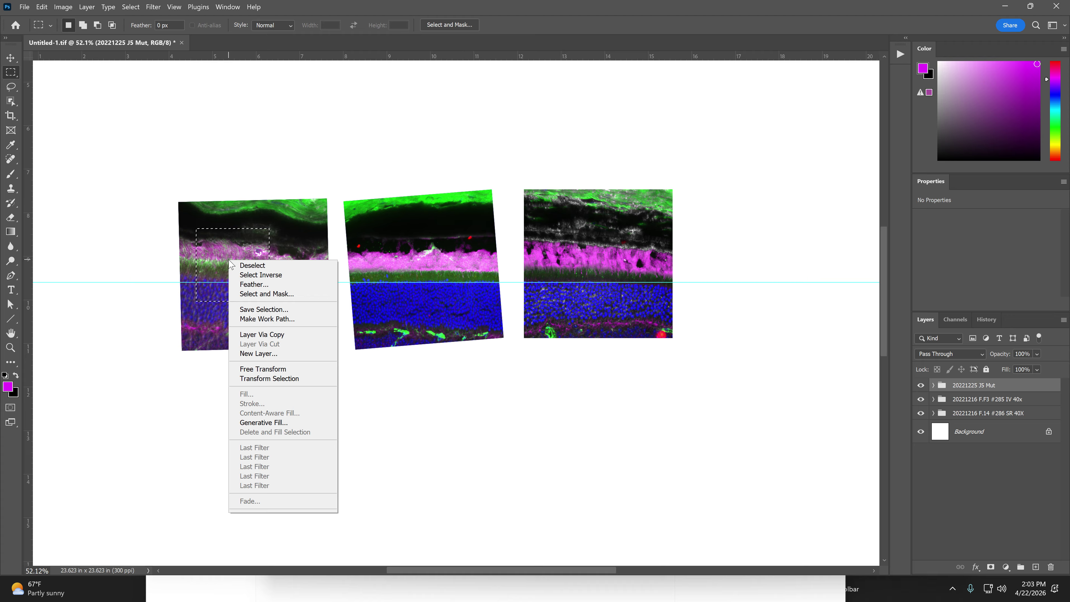
{"action": "left_click", "coordinate": [268, 276]}
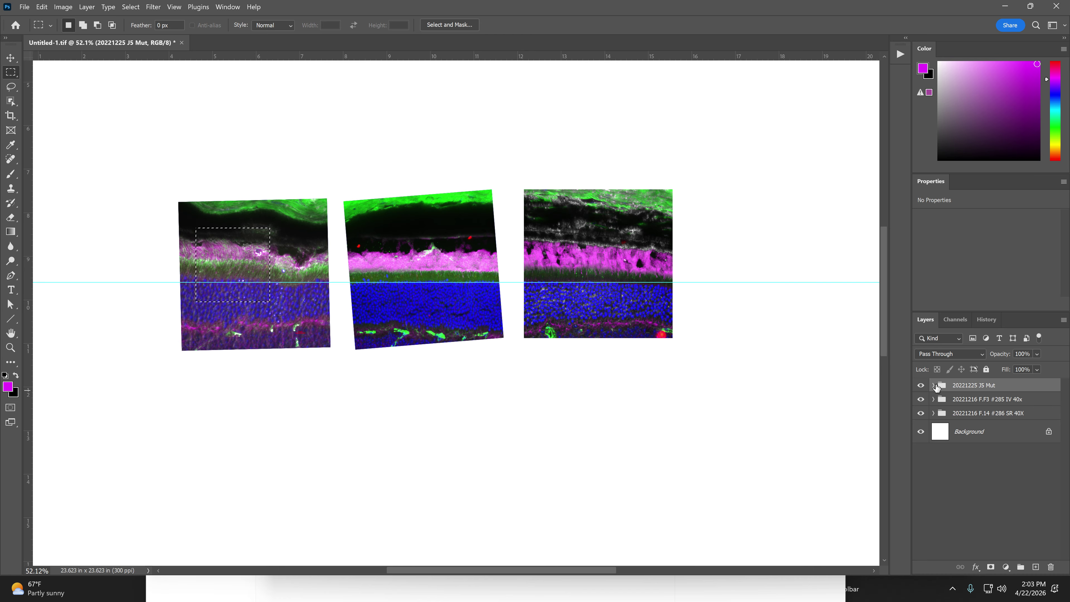
- Delete everything outside the square from every layer in the 20221225 J5 Mut group, from Layer 3 to Background copy 4, and collapse the group
{"action": "left_click", "coordinate": [933, 385]}
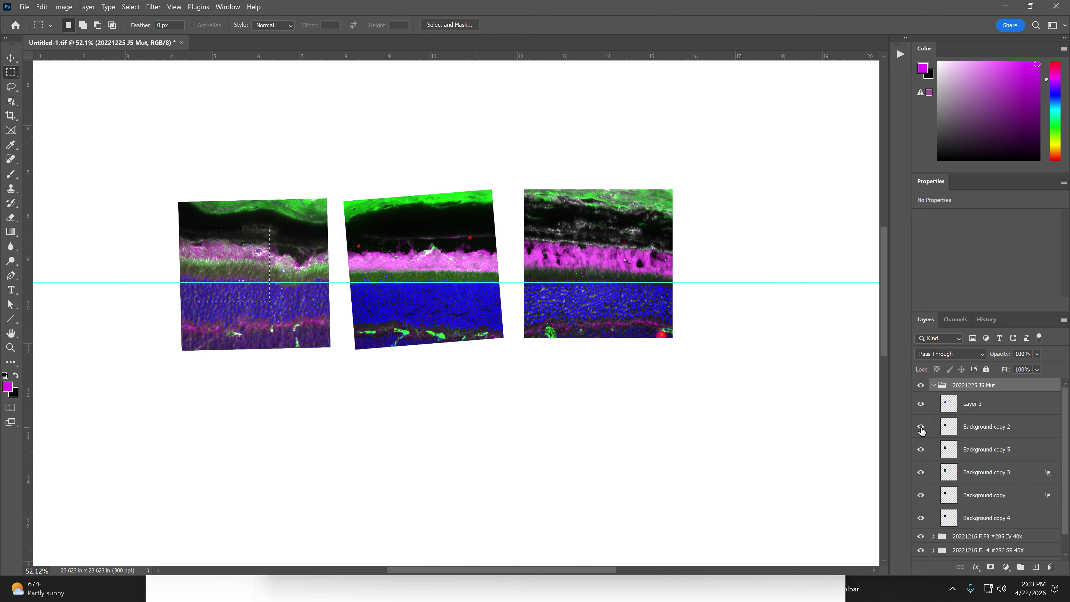
{"action": "left_click", "coordinate": [980, 404]}
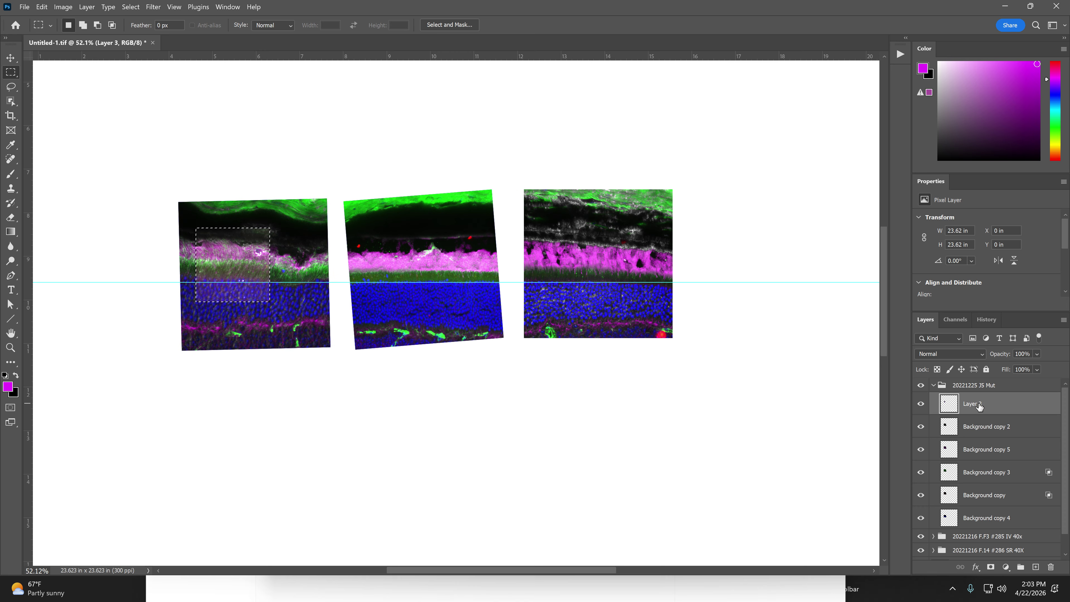
{"action": "left_click", "coordinate": [983, 430]}
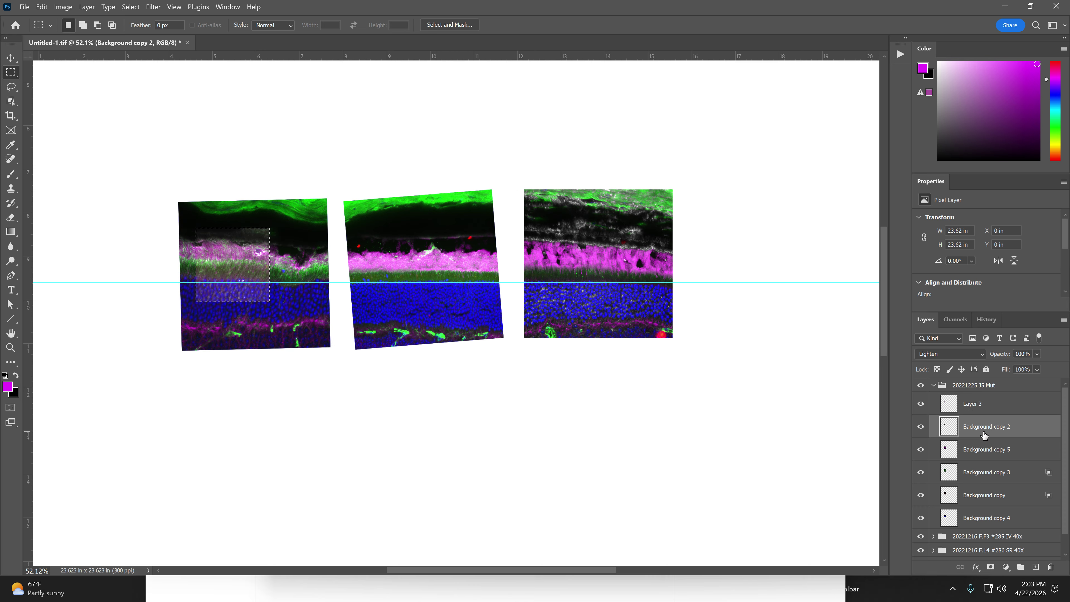
{"action": "left_click", "coordinate": [983, 451]}
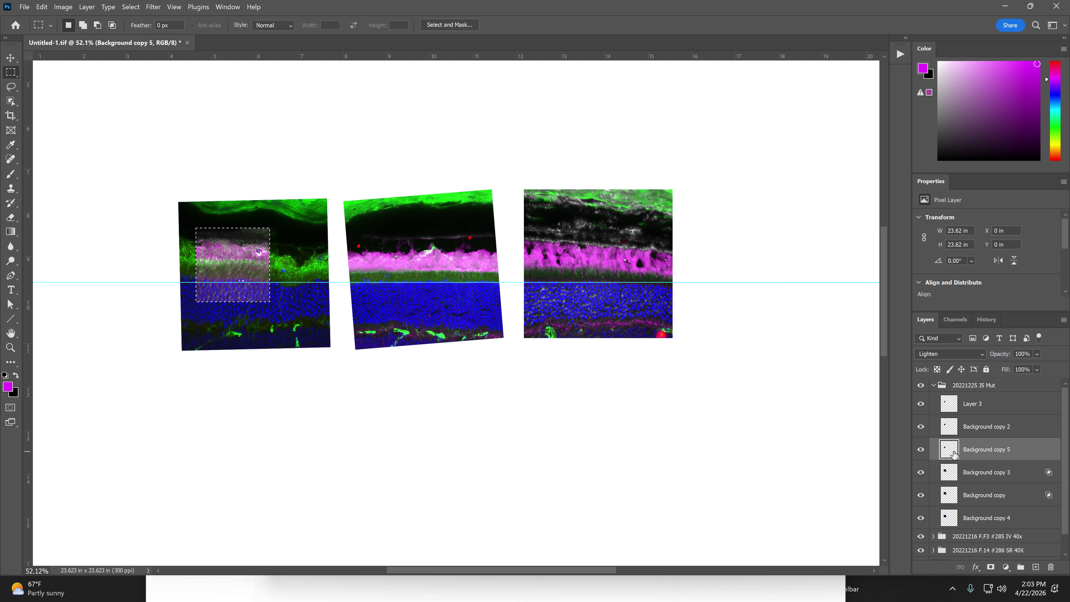
{"action": "left_click", "coordinate": [1008, 481]}
{"action": "key", "text": "Delete"}
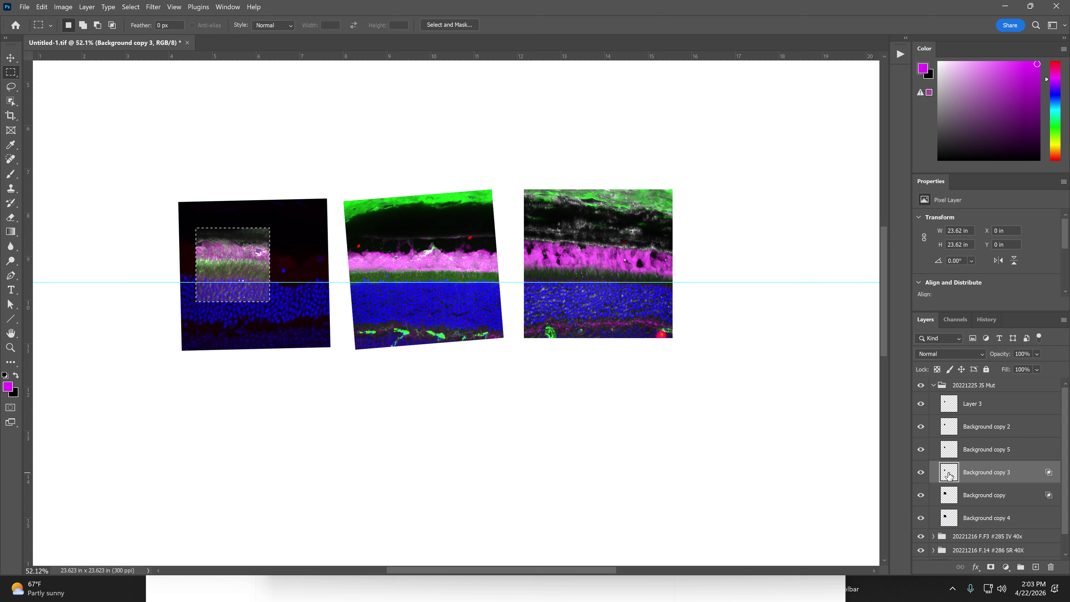
{"action": "left_click", "coordinate": [977, 496]}
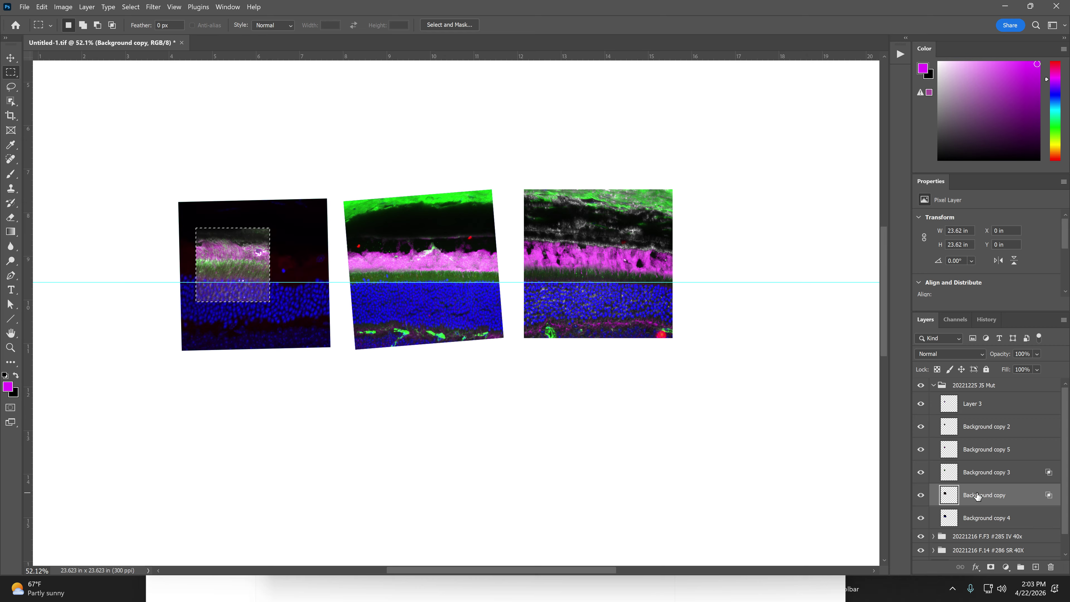
{"action": "left_click", "coordinate": [982, 522]}
{"action": "key", "text": "Delete"}
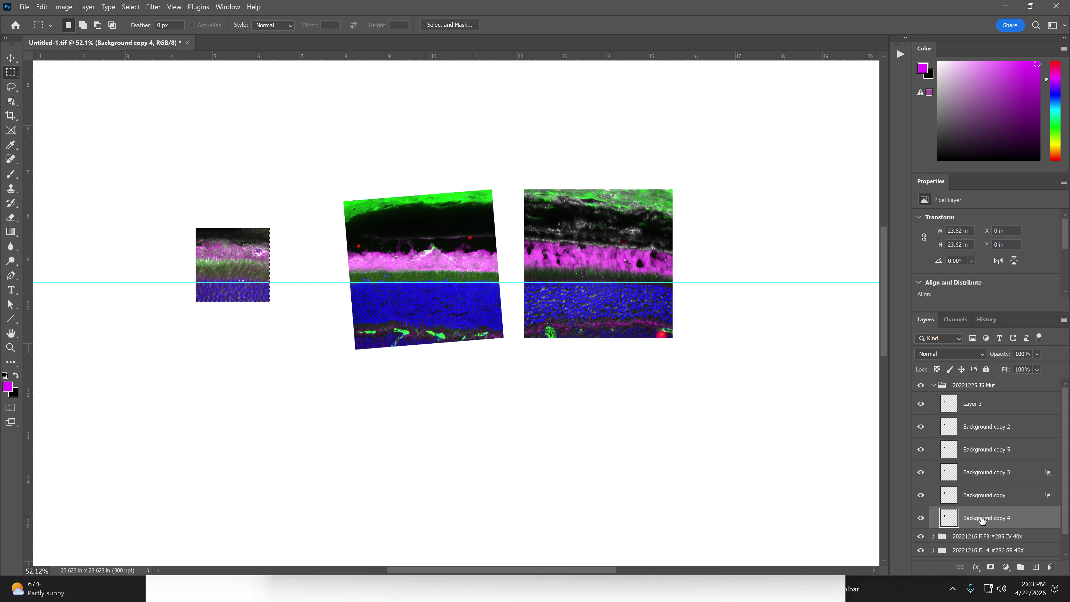
{"action": "left_click", "coordinate": [931, 385]}
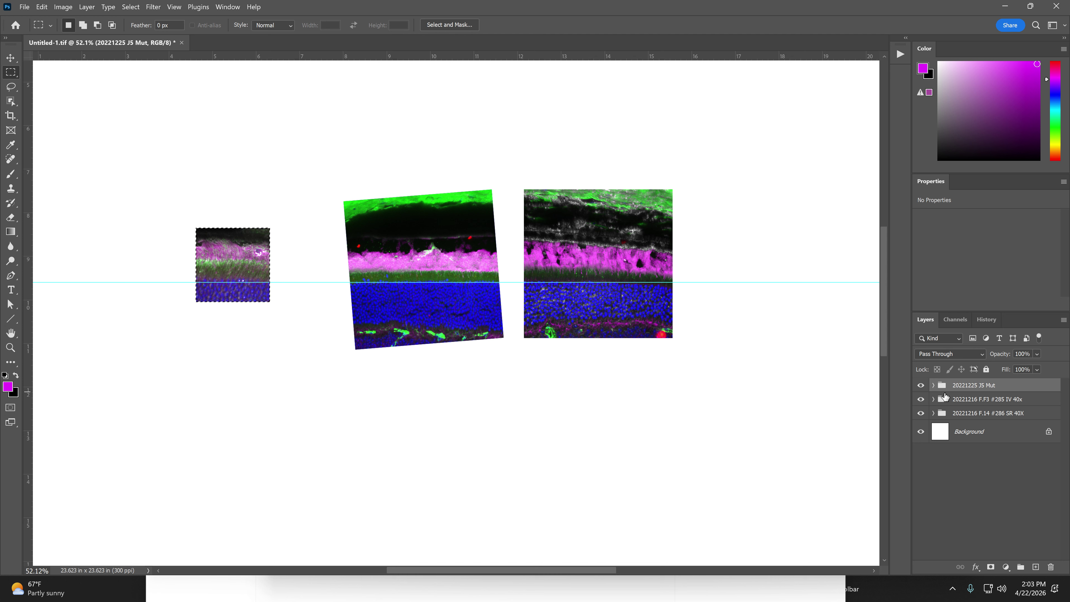
- With the 20221216 F.F3 #285 IV 40x group active, revert the selection to the square, shift it horizontally over the middle image and invert it
{"action": "left_click", "coordinate": [956, 400]}
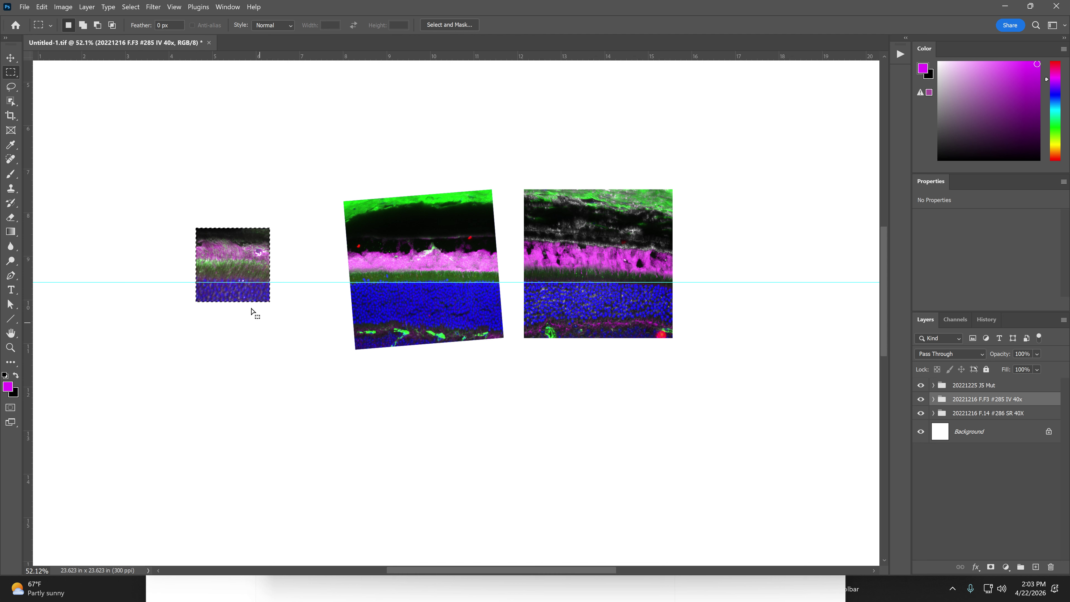
{"action": "right_click", "coordinate": [227, 258]}
{"action": "left_click", "coordinate": [263, 274]}
{"action": "key", "text": "shift+Right"}
{"action": "key", "text": "shift+Right"}
{"action": "key", "text": "shift+Right"}
{"action": "key", "text": "shift+Right"}
{"action": "key", "text": "shift+Right"}
{"action": "key", "text": "shift+Right"}
{"action": "key", "text": "shift+Right"}
{"action": "key", "text": "shift+Right"}
{"action": "key", "text": "shift+Right"}
{"action": "key", "text": "shift+Right"}
{"action": "key", "text": "shift+Right"}
{"action": "key", "text": "shift+Right"}
{"action": "key", "text": "shift+Right"}
{"action": "key", "text": "shift+Right"}
{"action": "key", "text": "shift+Right"}
{"action": "key", "text": "shift+Right"}
{"action": "key", "text": "shift+Right"}
{"action": "key", "text": "shift+Right"}
{"action": "key", "text": "shift+Right"}
{"action": "key", "text": "shift+Right"}
{"action": "key", "text": "shift+Right"}
{"action": "key", "text": "shift+Right"}
{"action": "key", "text": "shift+Right"}
{"action": "key", "text": "shift+Right"}
{"action": "key", "text": "shift+Right"}
{"action": "key", "text": "shift+Right"}
{"action": "key", "text": "shift+Right"}
{"action": "key", "text": "shift+Right"}
{"action": "key", "text": "shift+Right"}
{"action": "key", "text": "shift+Right"}
{"action": "key", "text": "shift+Right"}
{"action": "key", "text": "shift+Right"}
{"action": "key", "text": "shift+Right"}
{"action": "key", "text": "shift+Right"}
{"action": "key", "text": "shift+Right"}
{"action": "key", "text": "shift+Right"}
{"action": "key", "text": "shift+Right"}
{"action": "key", "text": "shift+Right"}
{"action": "key", "text": "shift+Right"}
{"action": "key", "text": "shift+Right"}
{"action": "key", "text": "shift+Right"}
{"action": "key", "text": "shift+Right"}
{"action": "key", "text": "shift+Right"}
{"action": "key", "text": "shift+Right"}
{"action": "key", "text": "shift+Right"}
{"action": "key", "text": "shift+Right"}
{"action": "key", "text": "shift+Right"}
{"action": "key", "text": "shift+Right"}
{"action": "key", "text": "shift+Right"}
{"action": "key", "text": "shift+Right"}
{"action": "key", "text": "shift+Right"}
{"action": "key", "text": "shift+Right"}
{"action": "key", "text": "shift+Right"}
{"action": "right_click", "coordinate": [434, 267]}
{"action": "key", "text": "Escape"}
- Show Layer 2 and Background copy 2 in the F.F3 #285 group, then delete everything outside the square from all its layers and collapse it
{"action": "left_click", "coordinate": [933, 399]}
{"action": "left_click_drag", "start_coordinate": [921, 440], "coordinate": [921, 417]}
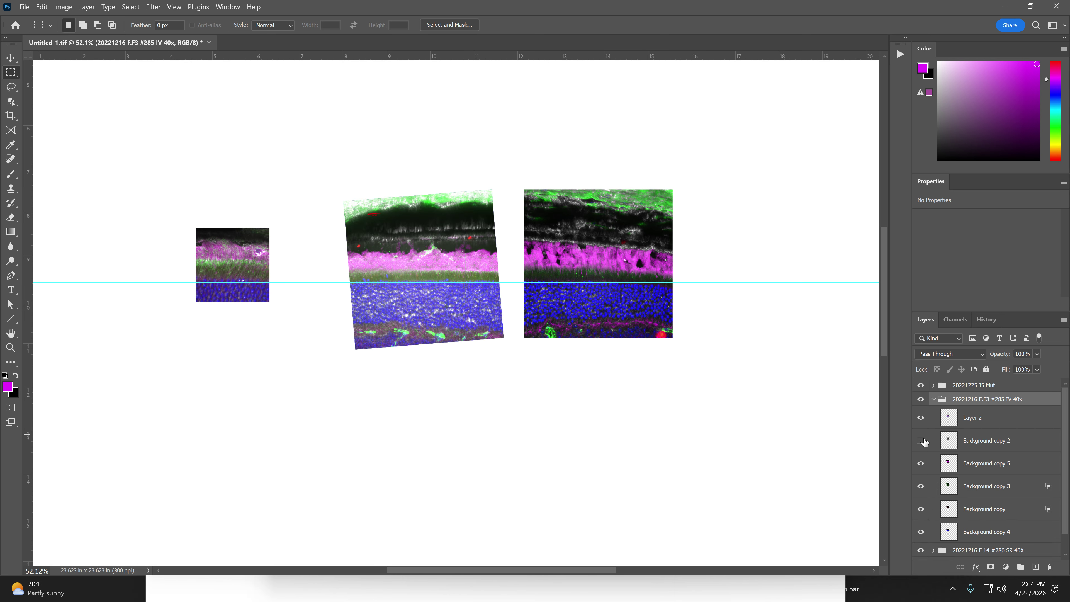
{"action": "left_click", "coordinate": [962, 420]}
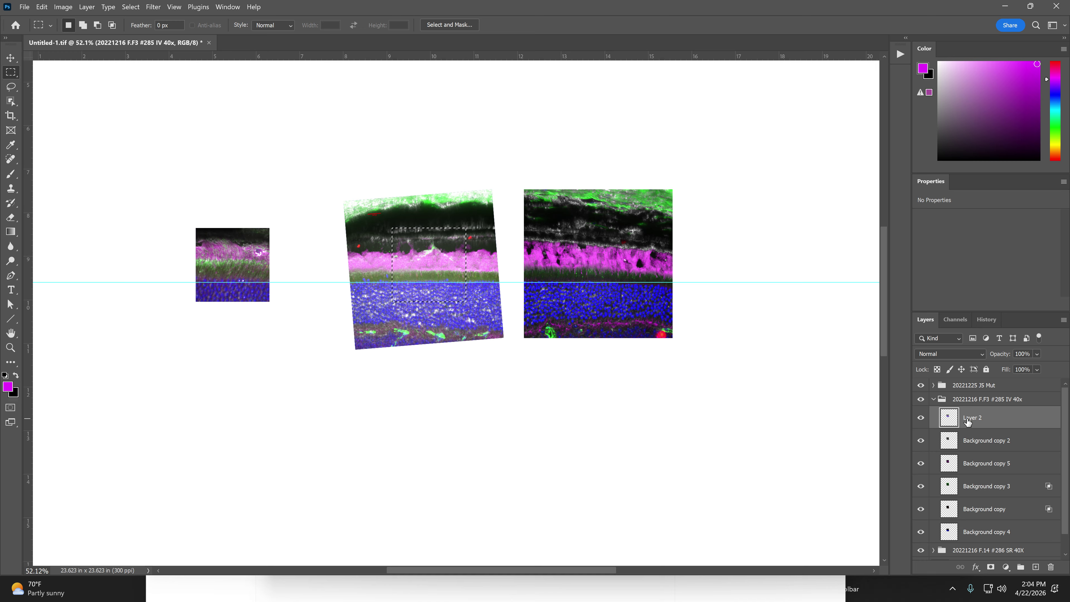
{"action": "left_click", "coordinate": [979, 440]}
{"action": "left_click", "coordinate": [982, 465]}
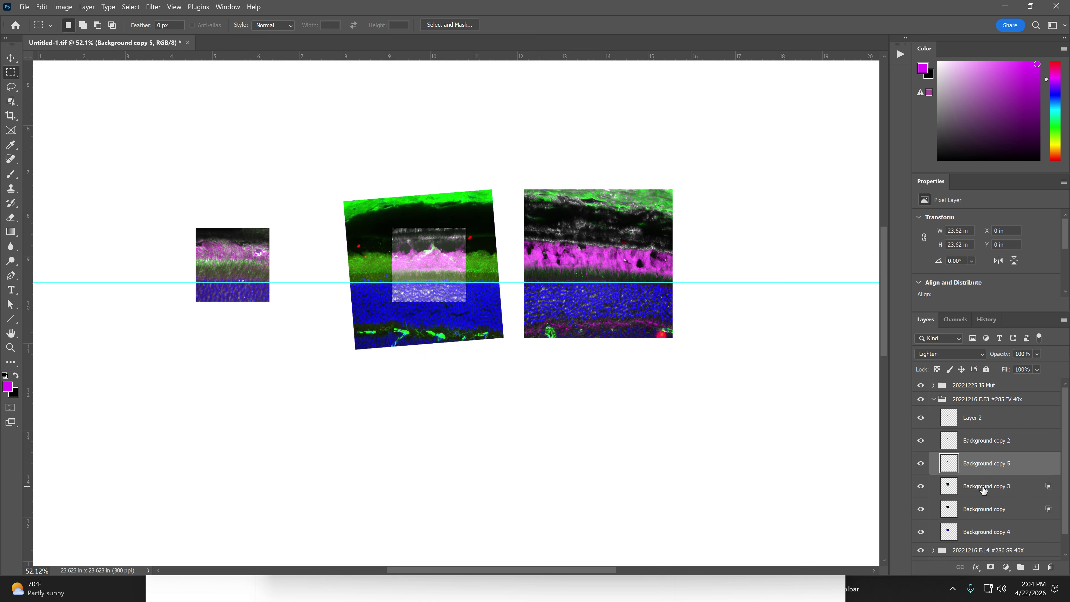
{"action": "left_click", "coordinate": [985, 488]}
{"action": "left_click", "coordinate": [988, 509]}
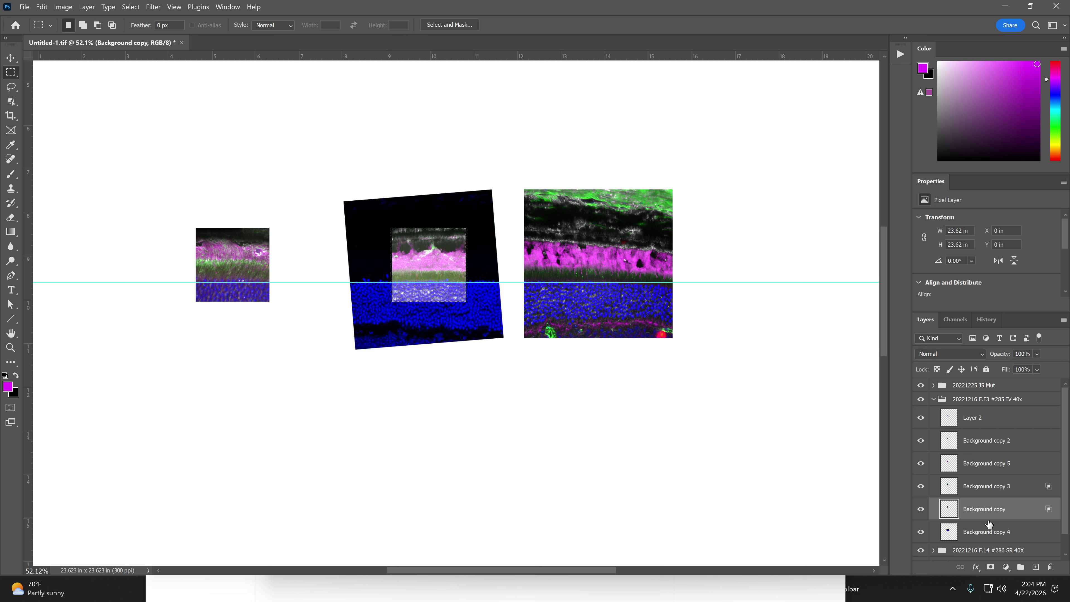
{"action": "left_click", "coordinate": [989, 537]}
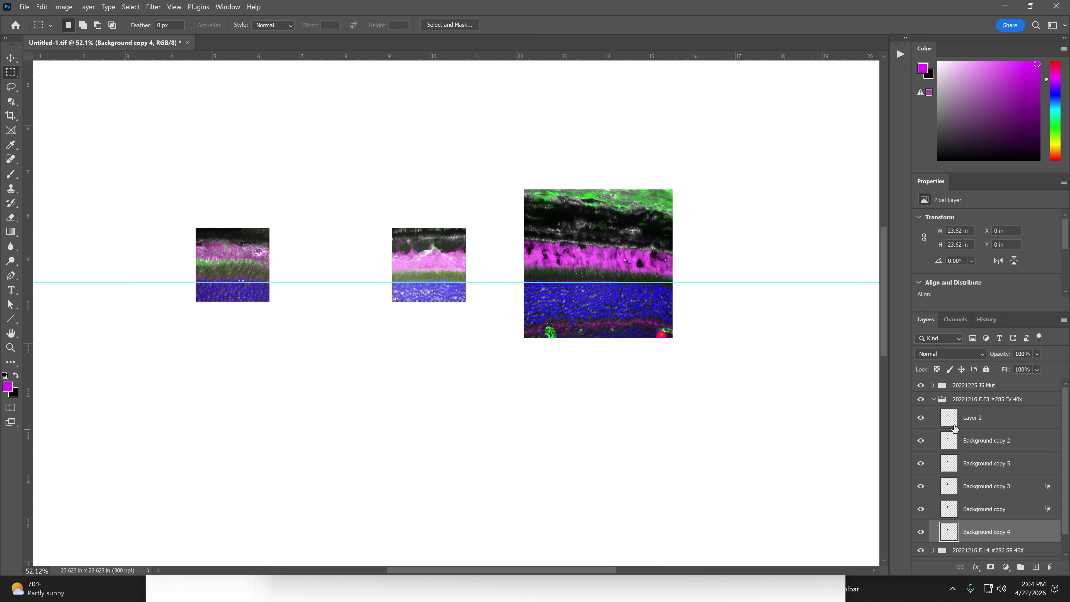
{"action": "left_click", "coordinate": [933, 399]}
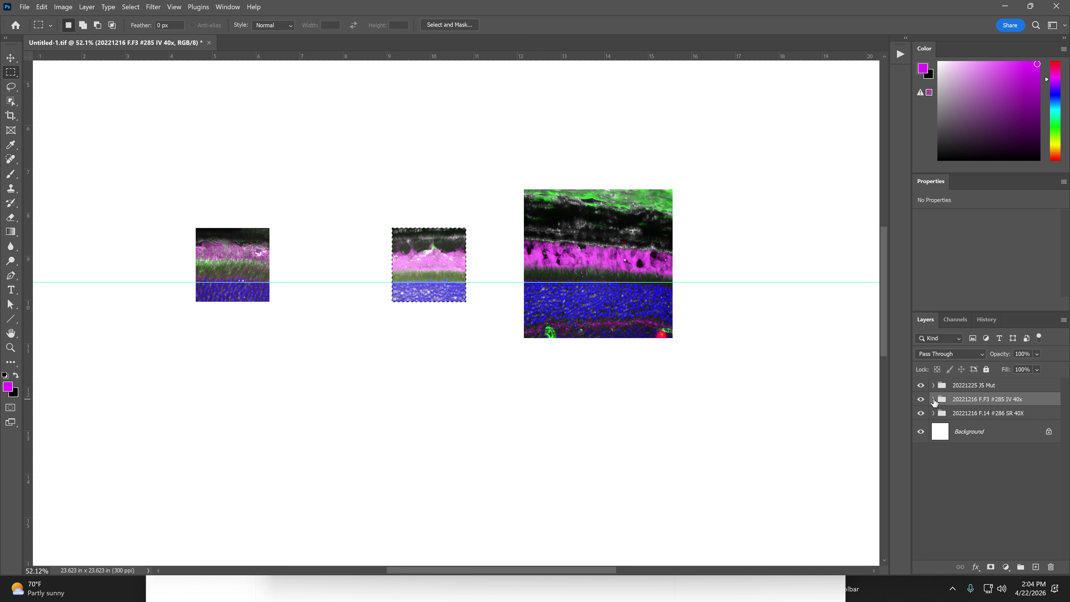
- Invert the selection back to the square, shift it horizontally over the 20221216 F.14 #286 SR 40X image and expand that group
{"action": "left_click", "coordinate": [954, 412]}
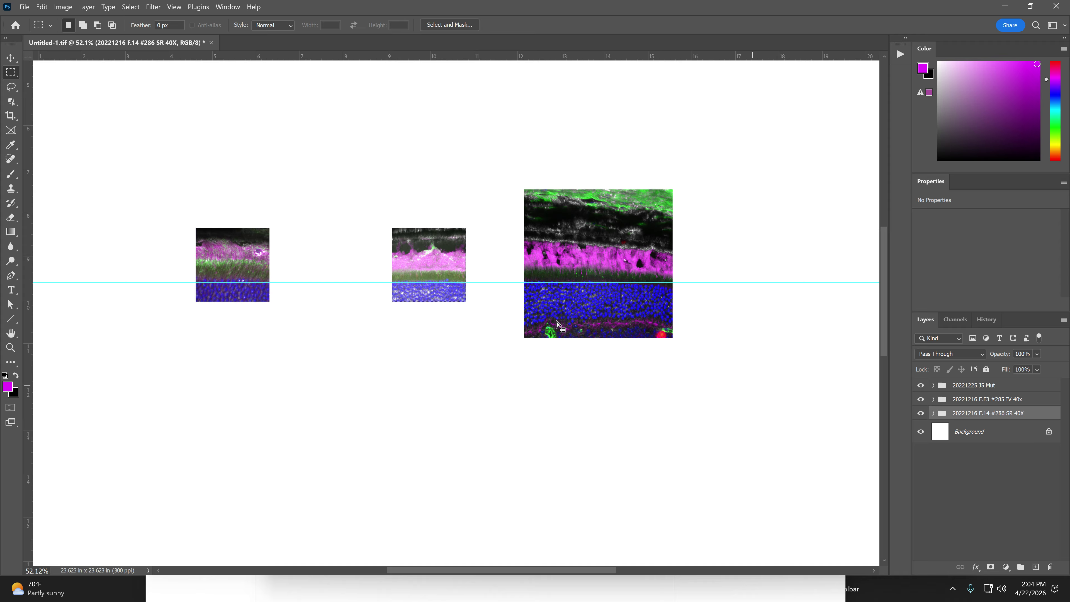
{"action": "right_click", "coordinate": [433, 260]}
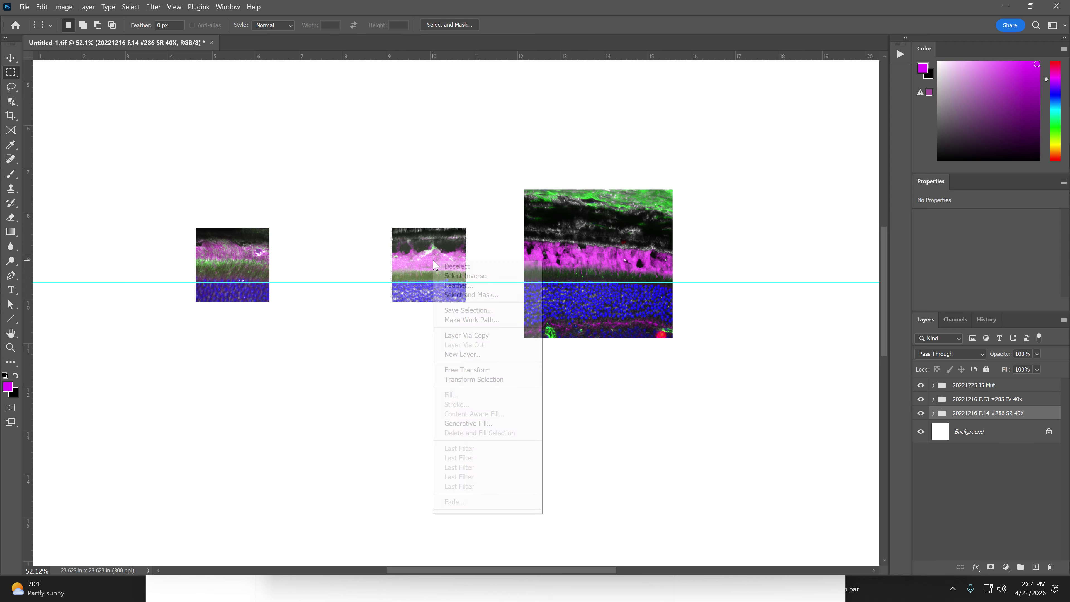
{"action": "left_click", "coordinate": [479, 277]}
{"action": "key", "text": "shift+Right"}
{"action": "key", "text": "shift+Right"}
{"action": "key", "text": "shift+Right"}
{"action": "key", "text": "shift+Right"}
{"action": "key", "text": "shift+Right"}
{"action": "key", "text": "shift+Right"}
{"action": "key", "text": "shift+Right"}
{"action": "key", "text": "shift+Right"}
{"action": "key", "text": "shift+Right"}
{"action": "key", "text": "shift+Right"}
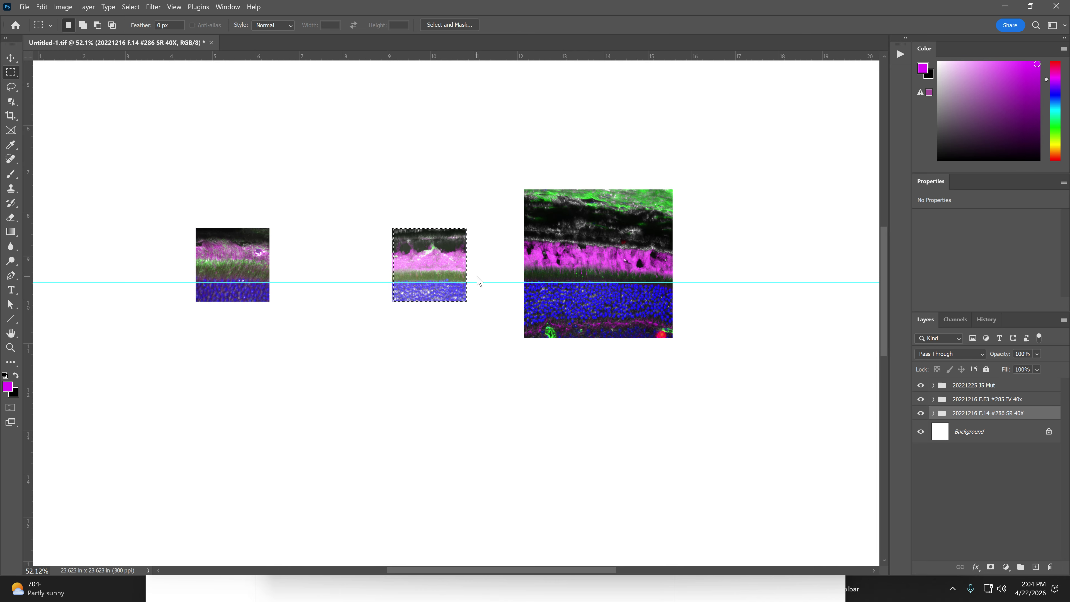
{"action": "key", "text": "shift+Right"}
{"action": "key", "text": "shift+Right"}
{"action": "key", "text": "shift+Right"}
{"action": "key", "text": "shift+Right"}
{"action": "key", "text": "shift+Right"}
{"action": "key", "text": "shift+Right"}
{"action": "key", "text": "shift+Right"}
{"action": "key", "text": "shift+Right"}
{"action": "key", "text": "shift+Right"}
{"action": "key", "text": "shift+Right"}
{"action": "key", "text": "shift+Right"}
{"action": "key", "text": "shift+Right"}
{"action": "key", "text": "shift+Right"}
{"action": "key", "text": "shift+Right"}
{"action": "key", "text": "shift+Right"}
{"action": "key", "text": "shift+Right"}
{"action": "key", "text": "shift+Right"}
{"action": "key", "text": "shift+Right"}
{"action": "key", "text": "shift+Right"}
{"action": "key", "text": "shift+Right"}
{"action": "key", "text": "shift+Right"}
{"action": "key", "text": "shift+Right"}
{"action": "key", "text": "shift+Right"}
{"action": "key", "text": "shift+Right"}
{"action": "key", "text": "shift+Right"}
{"action": "key", "text": "shift+Right"}
{"action": "key", "text": "shift+Right"}
{"action": "key", "text": "shift+Right"}
{"action": "key", "text": "shift+Right"}
{"action": "key", "text": "shift+Right"}
{"action": "key", "text": "shift+Right"}
{"action": "key", "text": "shift+Right"}
{"action": "key", "text": "shift+Right"}
{"action": "key", "text": "shift+Right"}
{"action": "key", "text": "shift+Right"}
{"action": "key", "text": "shift+Right"}
{"action": "key", "text": "shift+Right"}
{"action": "key", "text": "shift+Right"}
{"action": "key", "text": "shift+Right"}
{"action": "key", "text": "shift+Right"}
{"action": "left_click", "coordinate": [933, 413]}
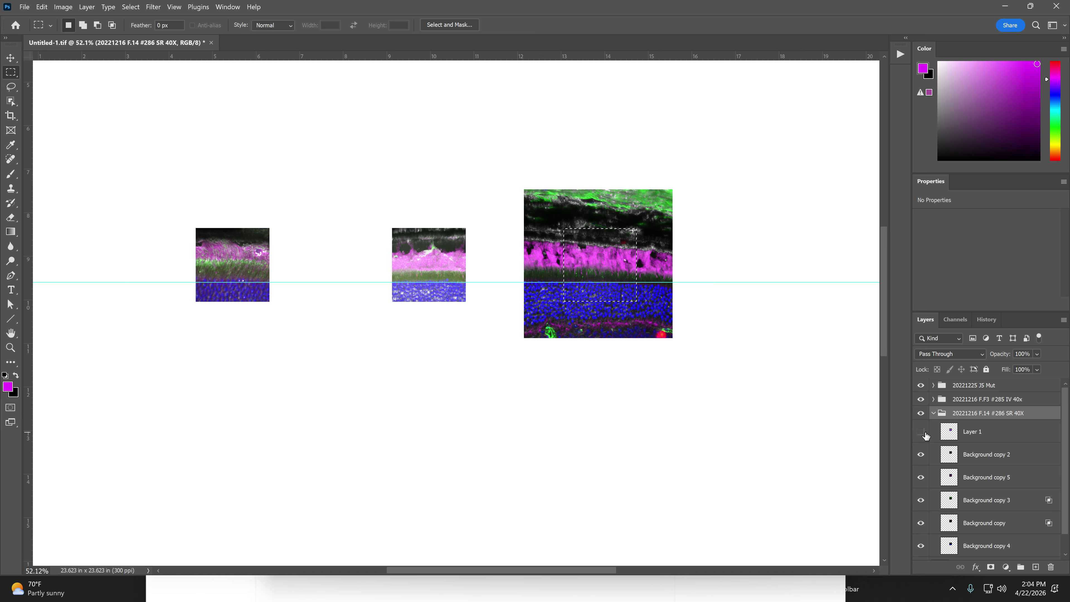
{"action": "left_click", "coordinate": [921, 431]}
{"action": "left_click", "coordinate": [983, 436]}
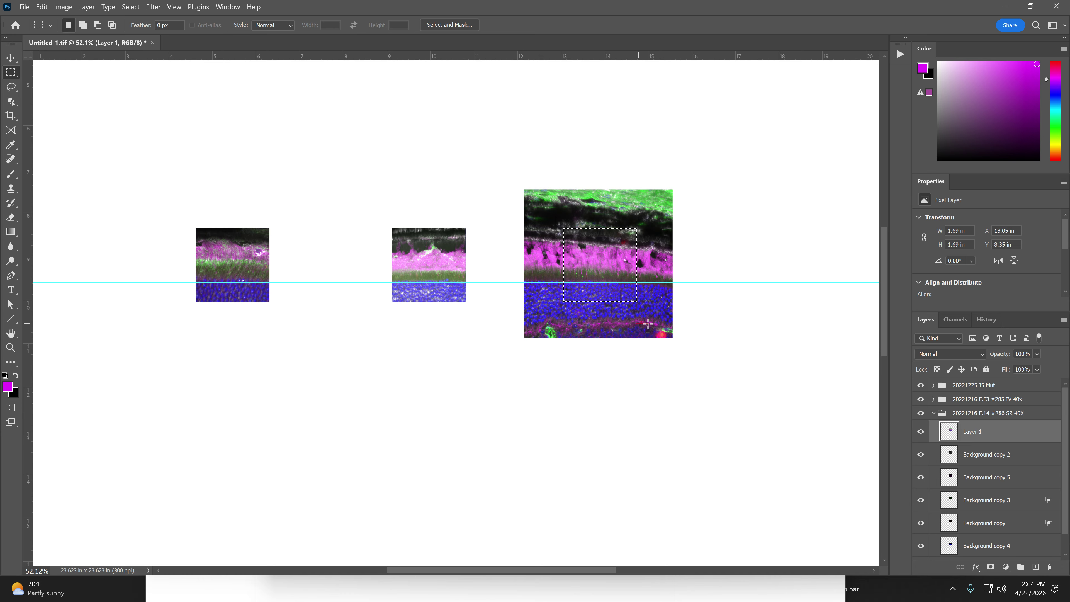
{"action": "left_click", "coordinate": [919, 432]}
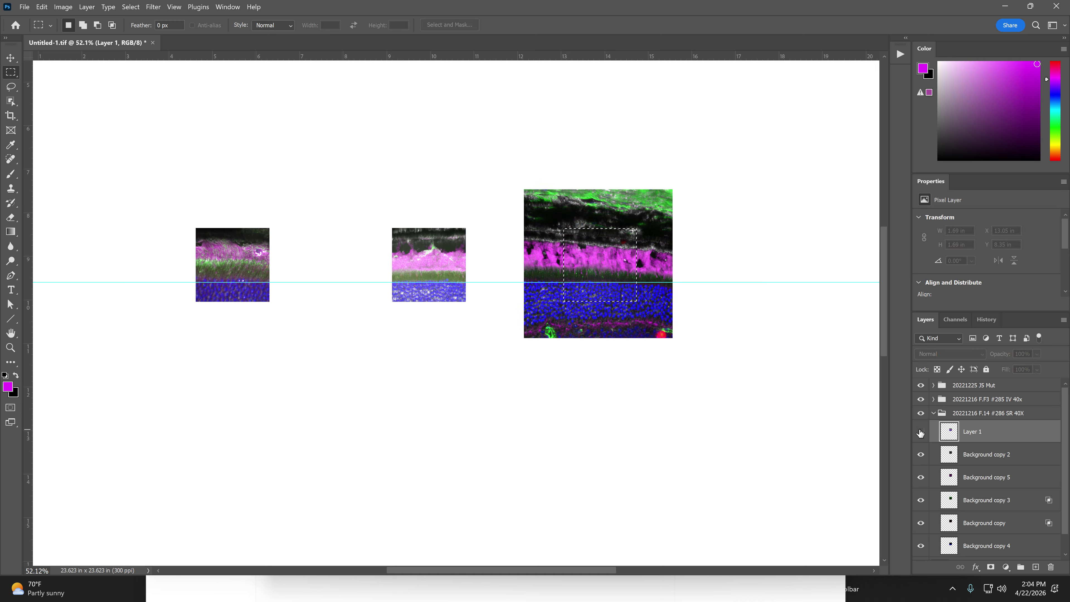
- Invert the selection, clear the area outside the square on Background copy 2 through Background copy 4 in the F.14 #286 group, and deselect
{"action": "left_click", "coordinate": [985, 455]}
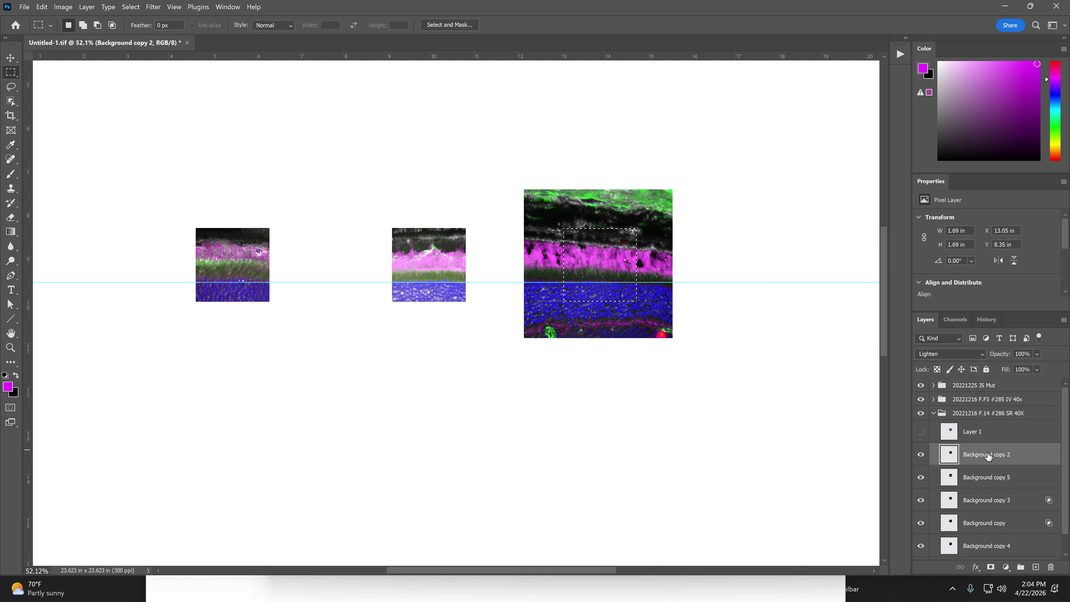
{"action": "right_click", "coordinate": [592, 252]}
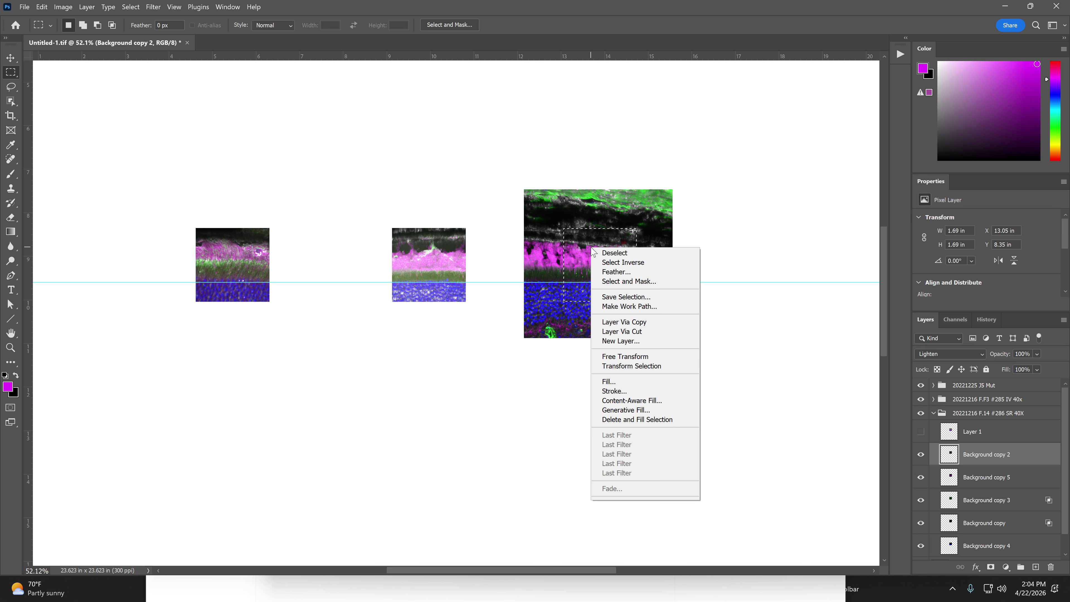
{"action": "left_click", "coordinate": [624, 261]}
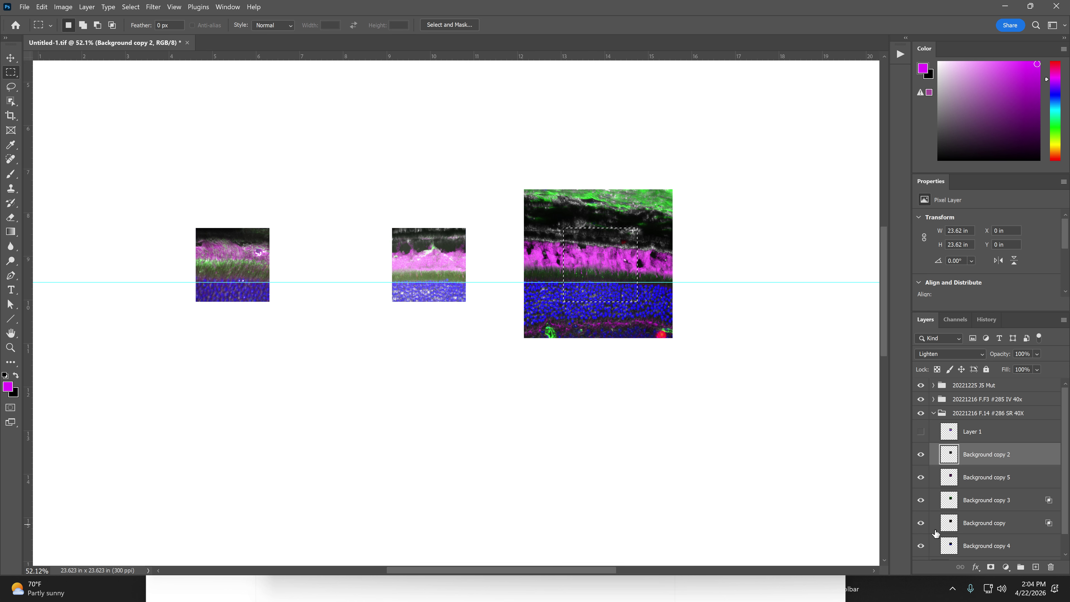
{"action": "key", "text": "Delete"}
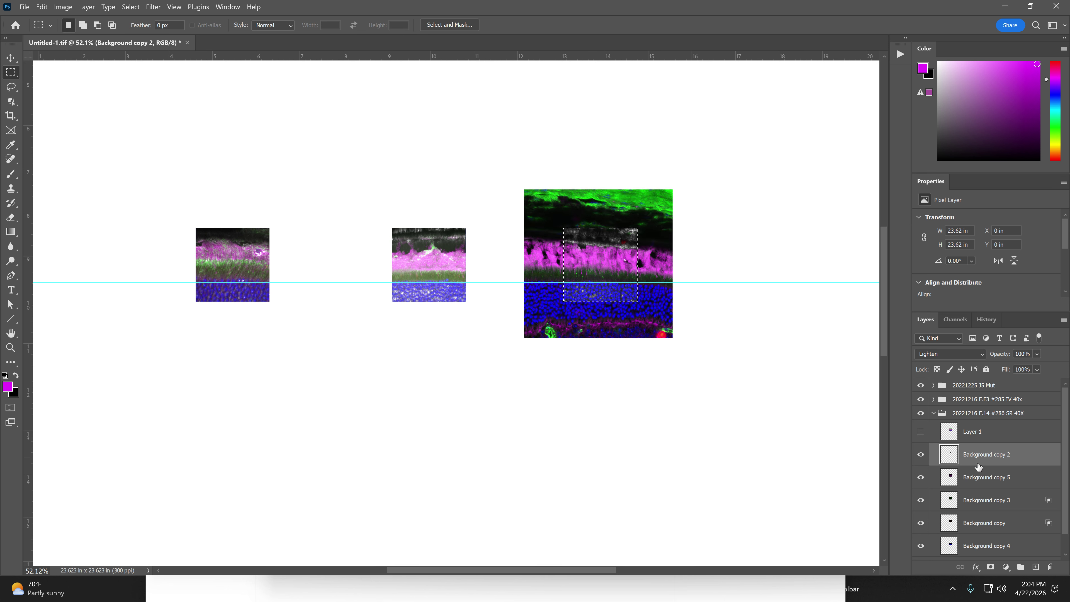
{"action": "left_click", "coordinate": [977, 476]}
{"action": "key", "text": "Delete"}
{"action": "left_click", "coordinate": [981, 504]}
{"action": "key", "text": "Delete"}
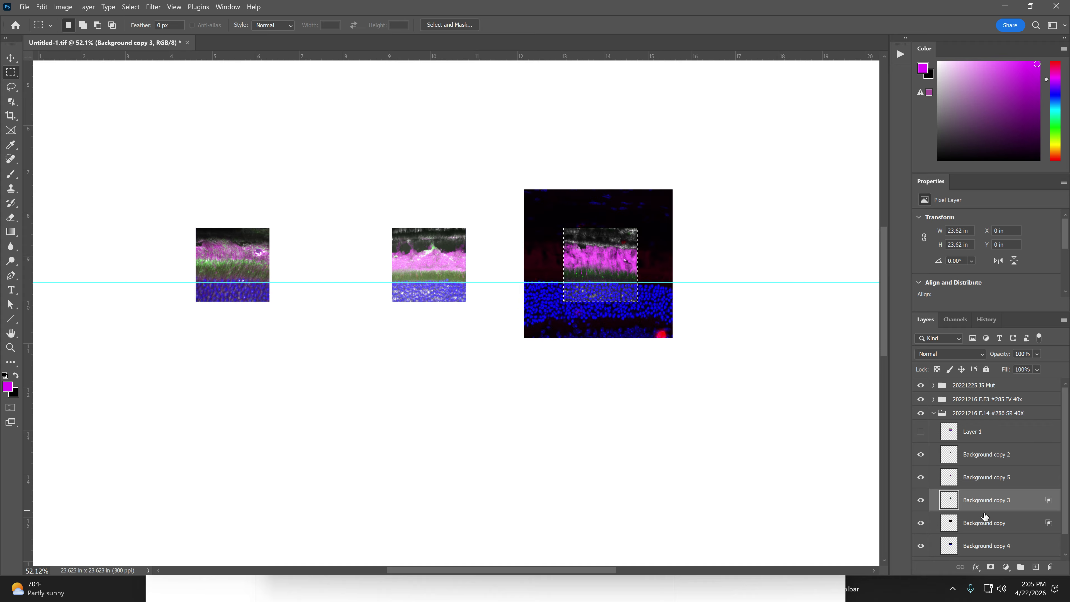
{"action": "left_click", "coordinate": [983, 524]}
{"action": "key", "text": "Delete"}
{"action": "left_click", "coordinate": [986, 546]}
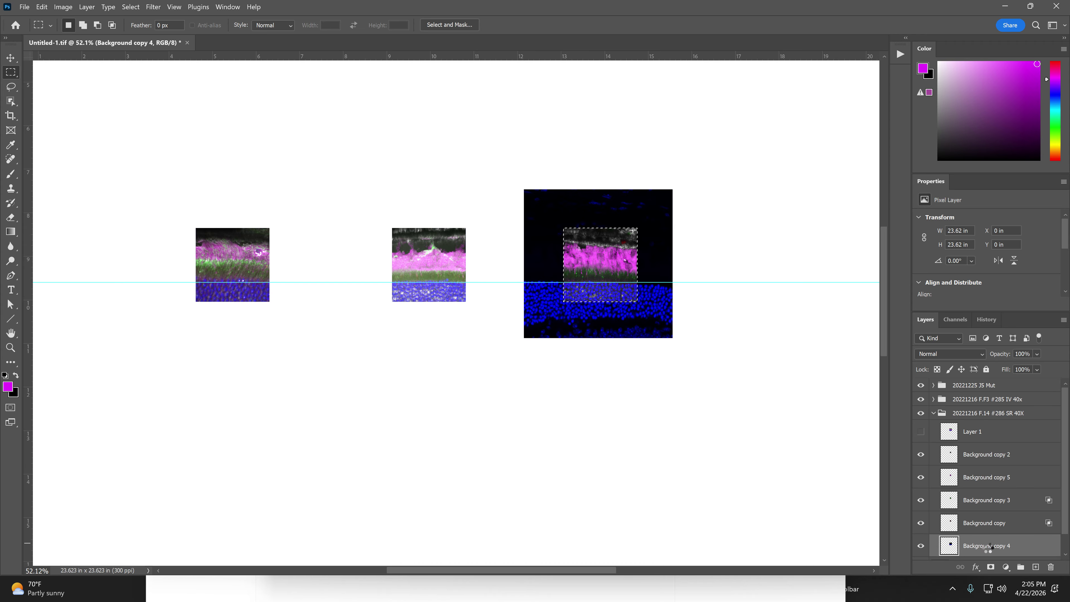
{"action": "key", "text": "Delete"}
{"action": "left_click", "coordinate": [934, 414]}
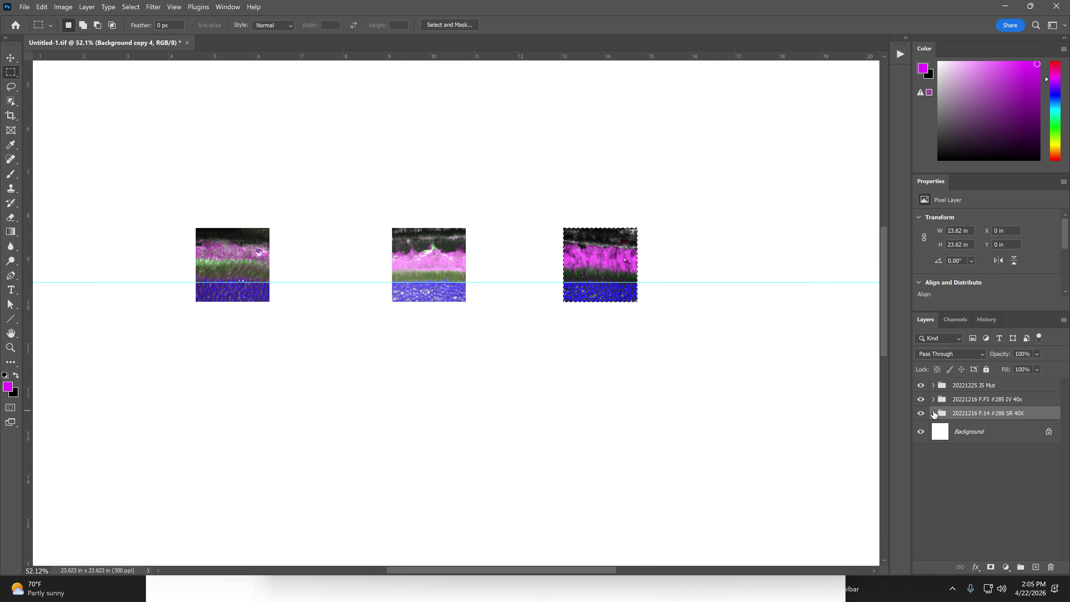
{"action": "left_click", "coordinate": [607, 348]}
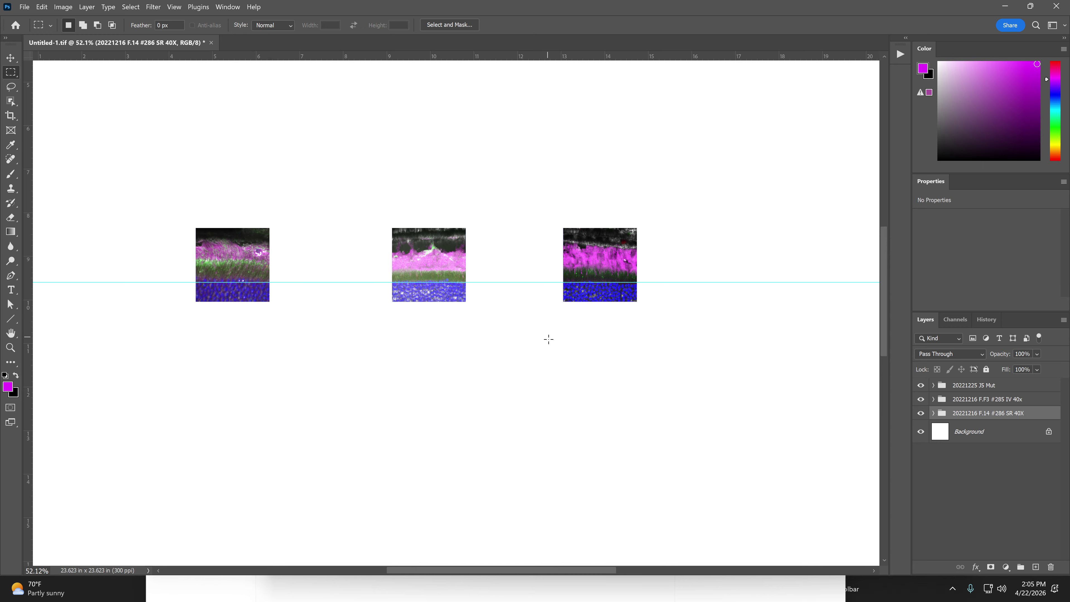
- Move the F.14 #286 and J5 Mut squares to either side of the middle square, with narrow equal gaps and level upper edges
{"action": "key", "text": "v"}
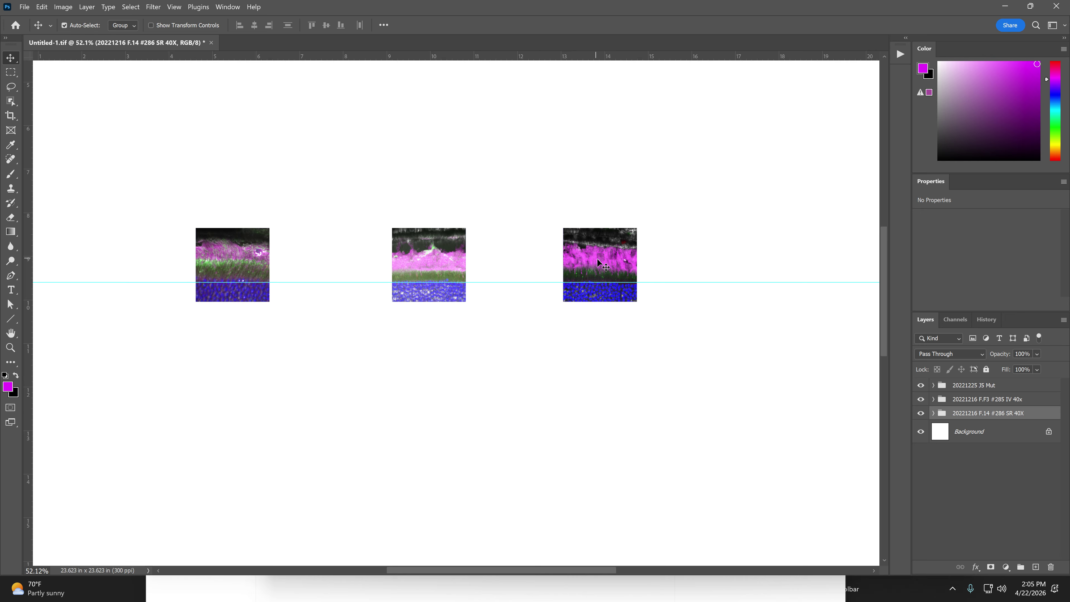
{"action": "left_click_drag", "start_coordinate": [598, 263], "coordinate": [500, 265]}
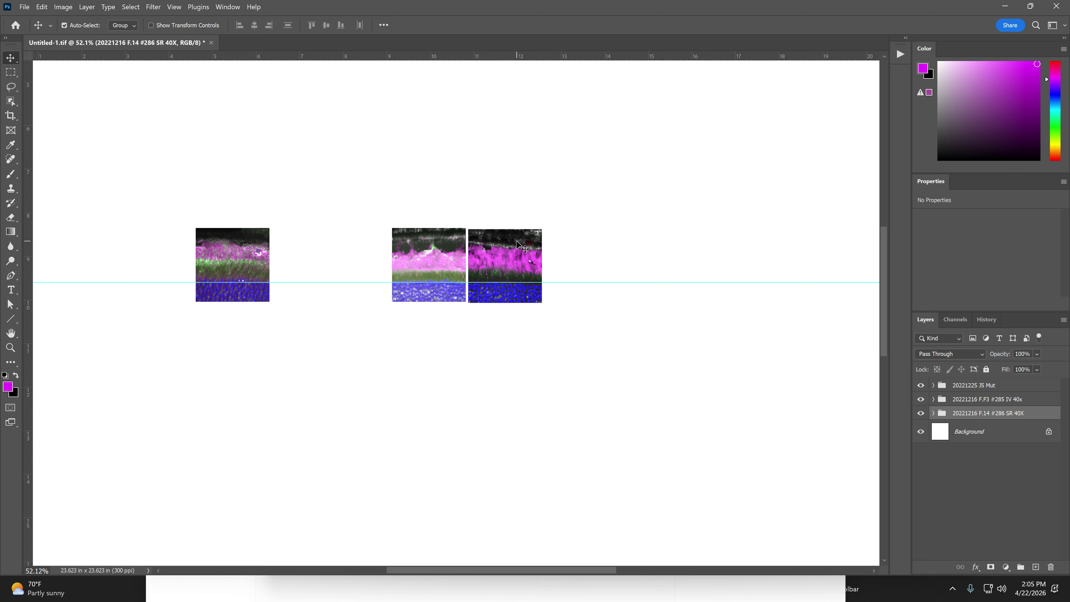
{"action": "key", "text": "Up"}
{"action": "key", "text": "Up"}
{"action": "key", "text": "Up"}
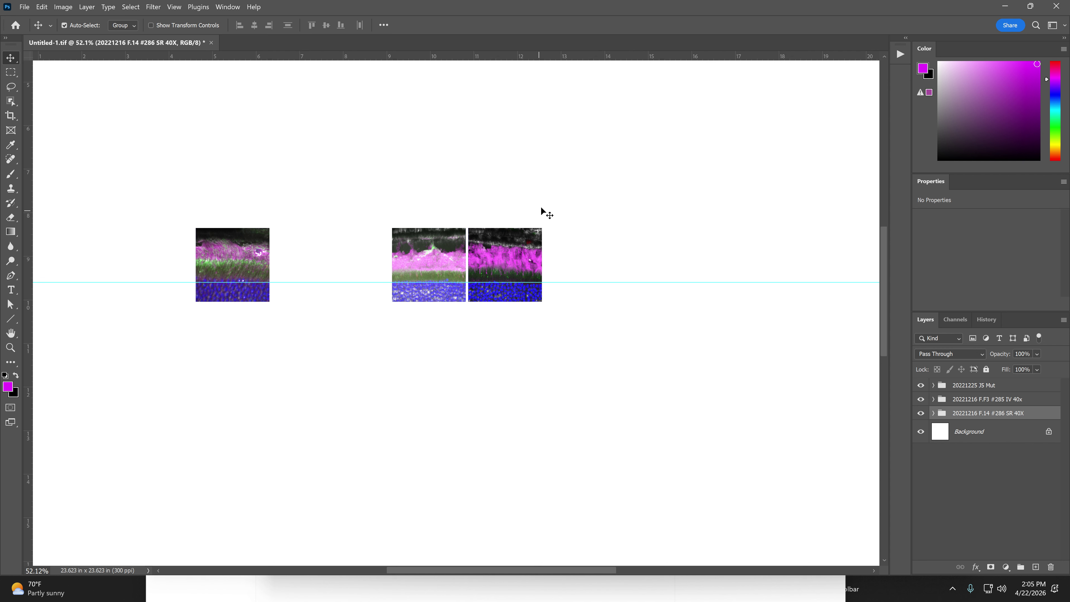
{"action": "left_click_drag", "start_coordinate": [229, 266], "coordinate": [344, 268]}
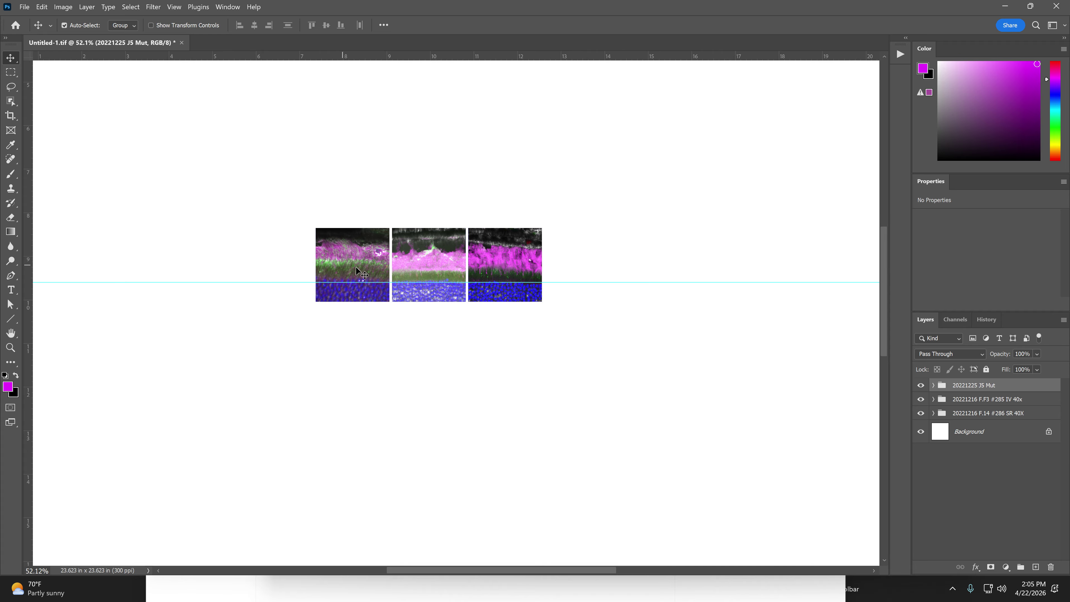
{"action": "left_click", "coordinate": [441, 408]}
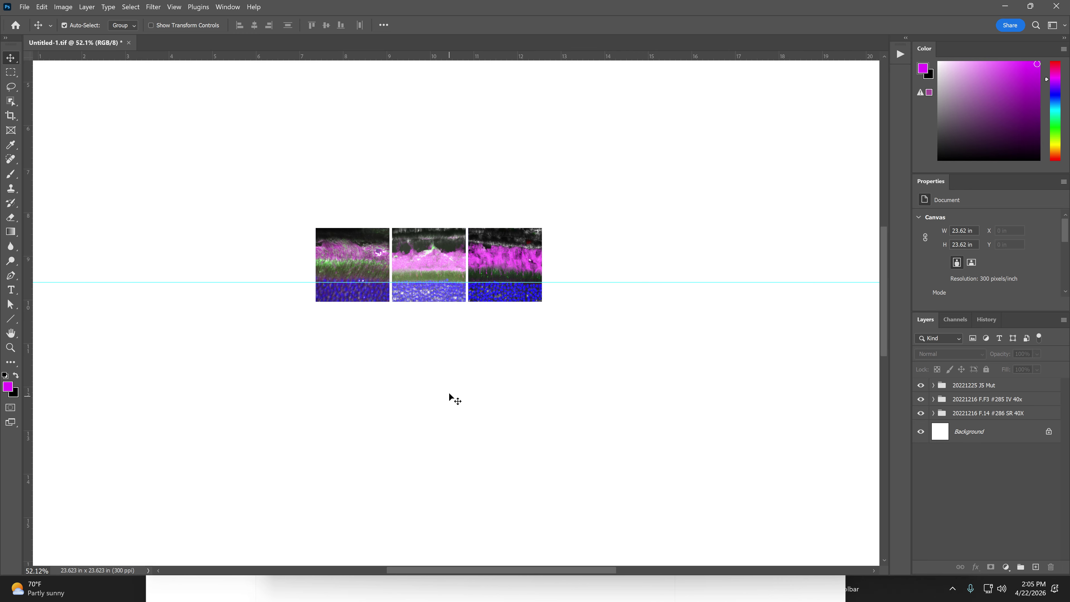
- Crop the canvas tightly around the row of three squares, to about 5.19 × 1.69 in
{"action": "key", "text": "c"}
{"action": "left_click_drag", "start_coordinate": [315, 224], "coordinate": [554, 320]}
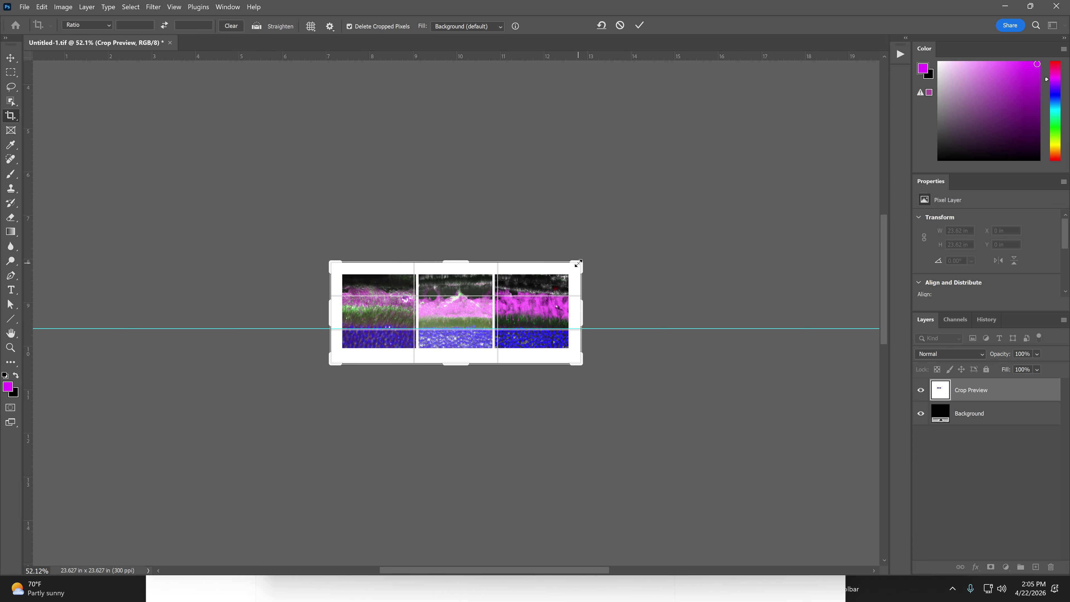
{"action": "left_click_drag", "start_coordinate": [578, 263], "coordinate": [574, 269]}
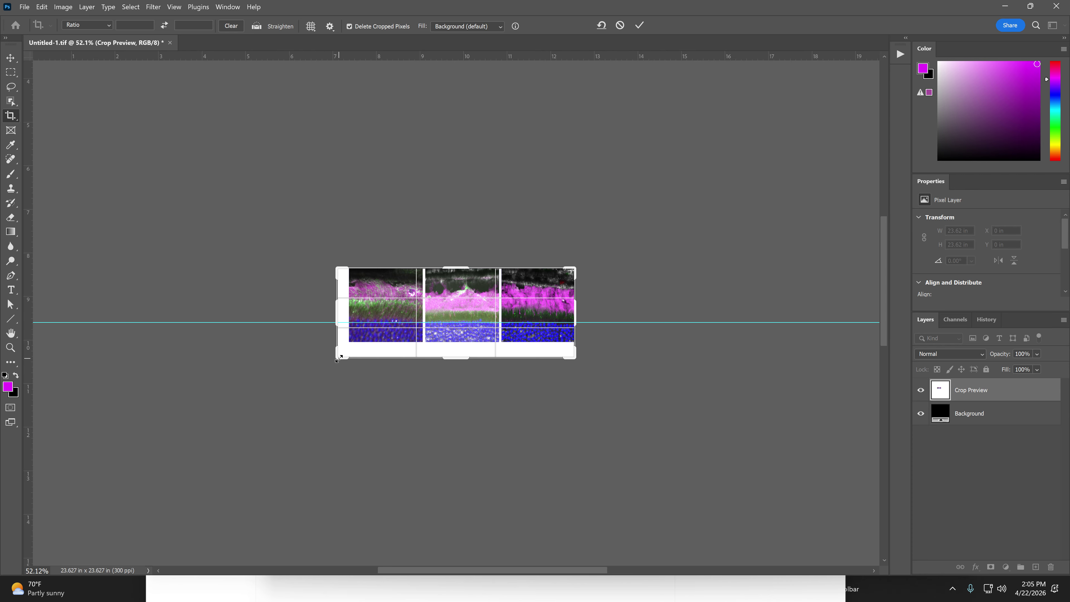
{"action": "left_click_drag", "start_coordinate": [337, 359], "coordinate": [343, 356]}
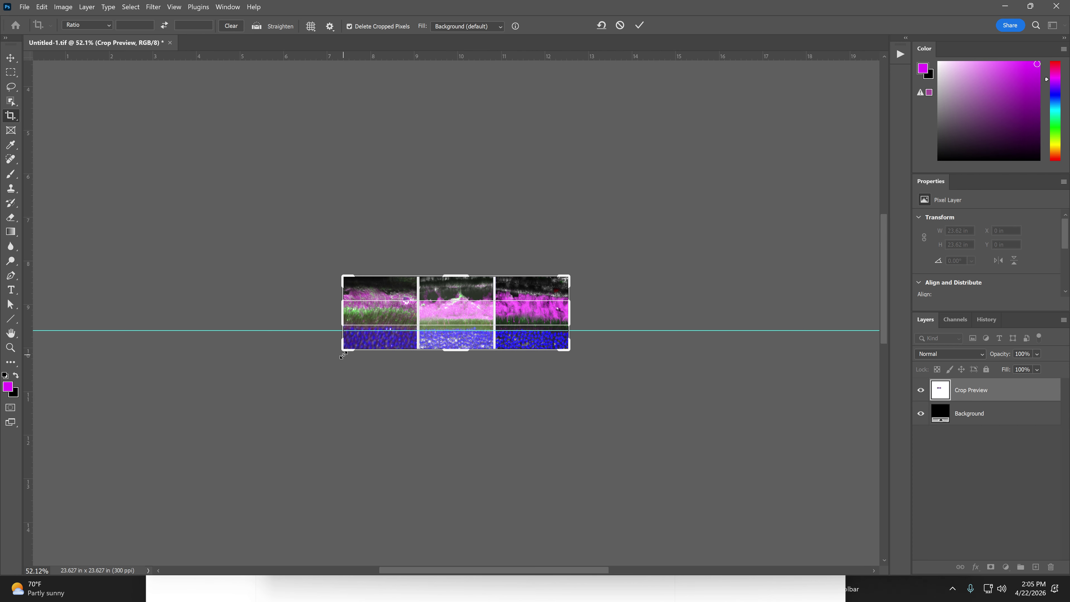
{"action": "key", "text": "Return"}
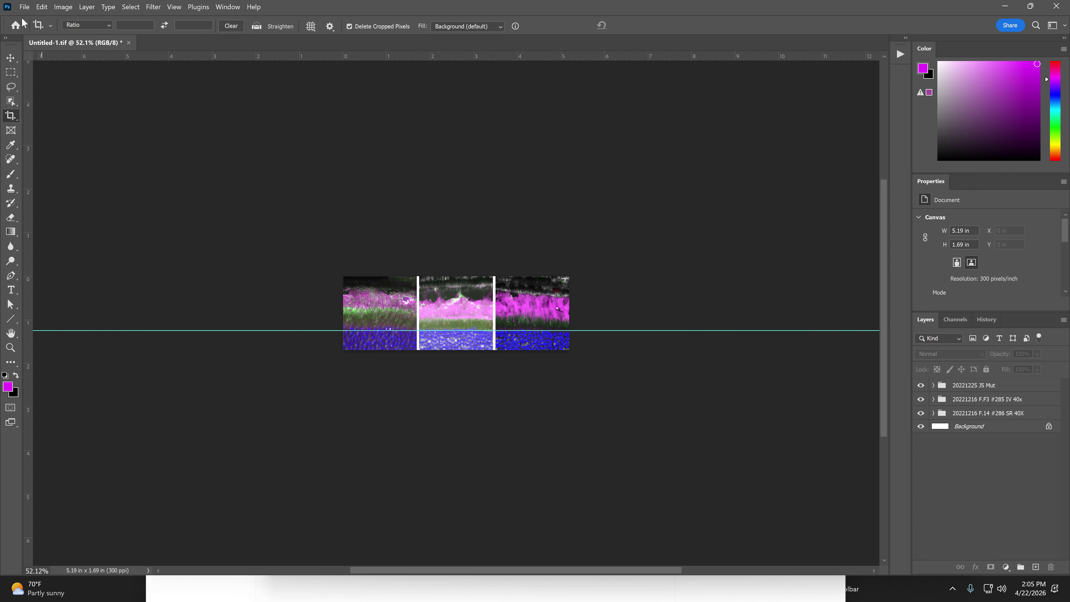
- Save the figure as the TIFF file Untitled-1 in Documents, replacing the existing file, with LZW image compression and RLE layer compression
{"action": "left_click", "coordinate": [25, 6]}
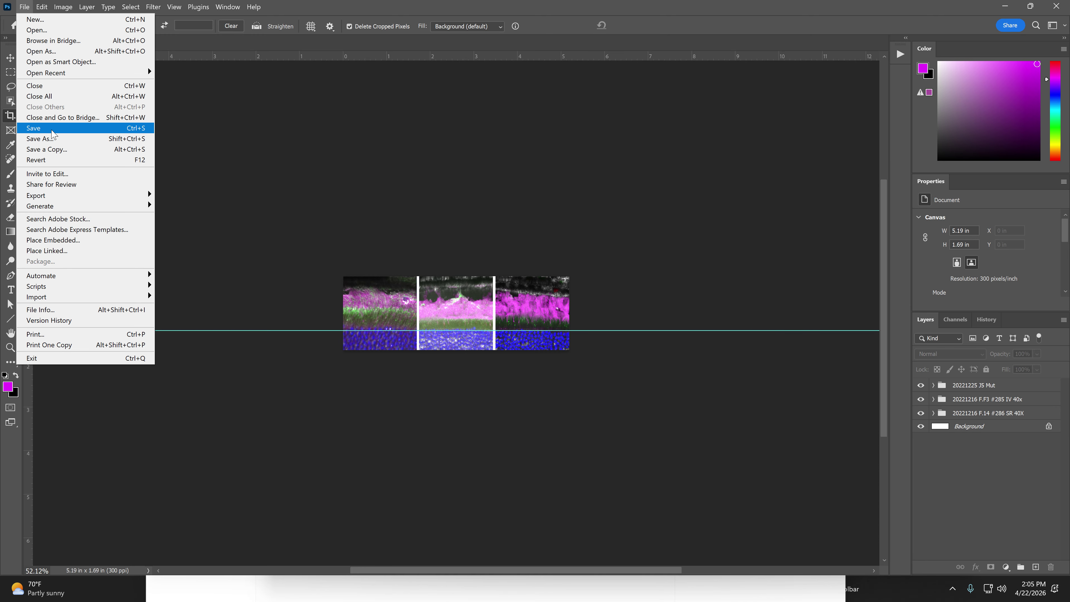
{"action": "left_click", "coordinate": [53, 139]}
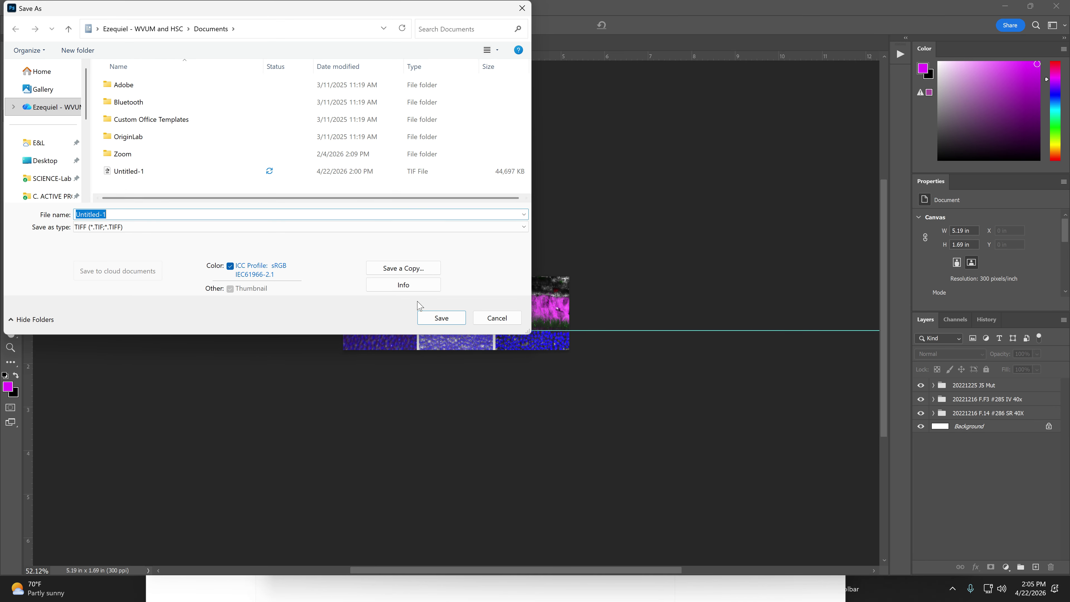
{"action": "left_click", "coordinate": [447, 323]}
{"action": "left_click", "coordinate": [563, 293]}
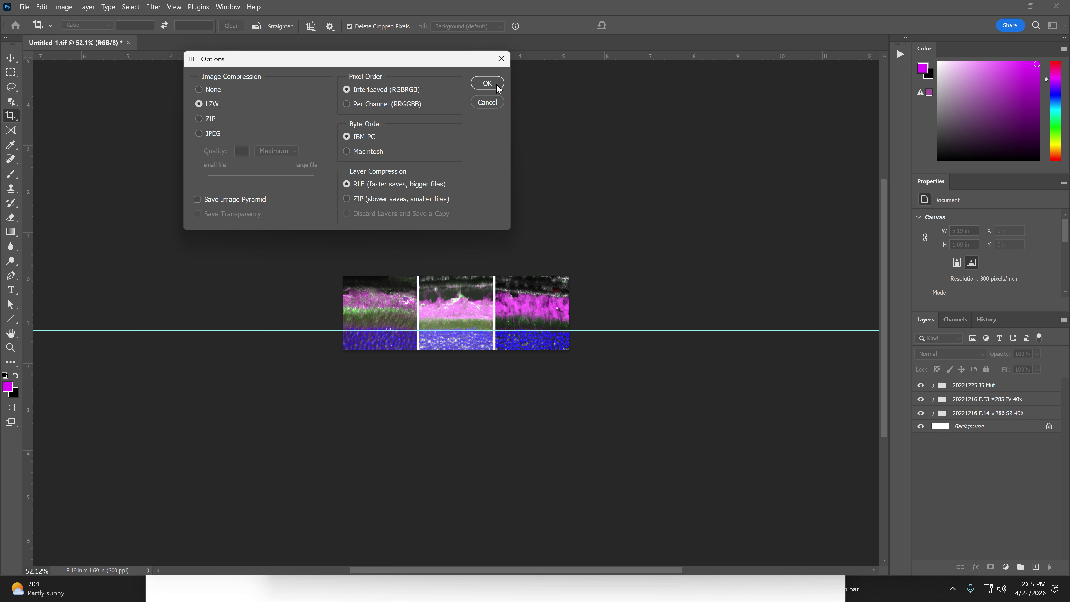
{"action": "left_click", "coordinate": [487, 84]}
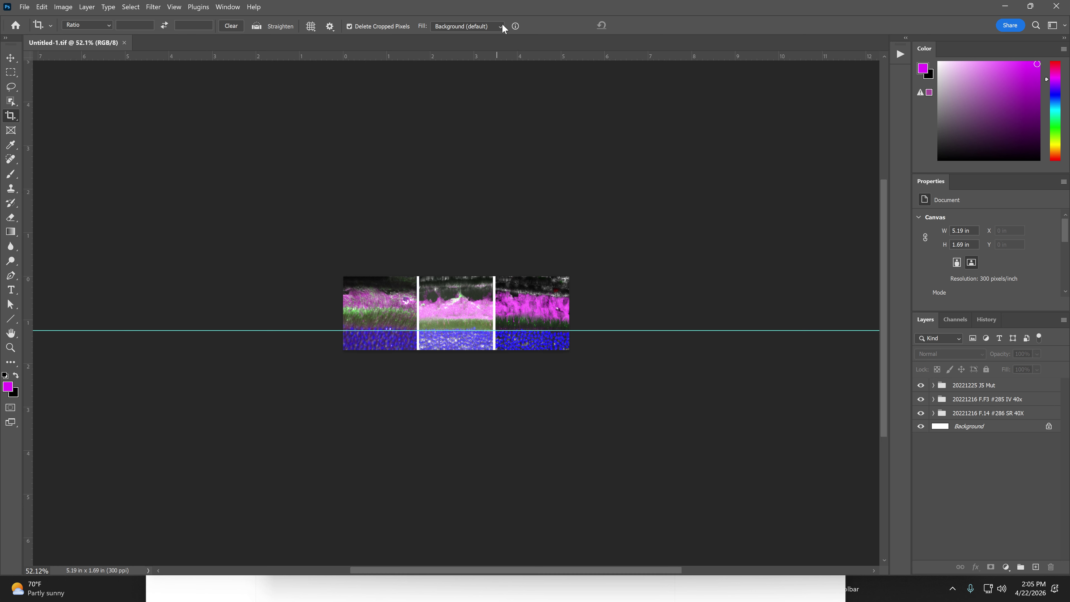